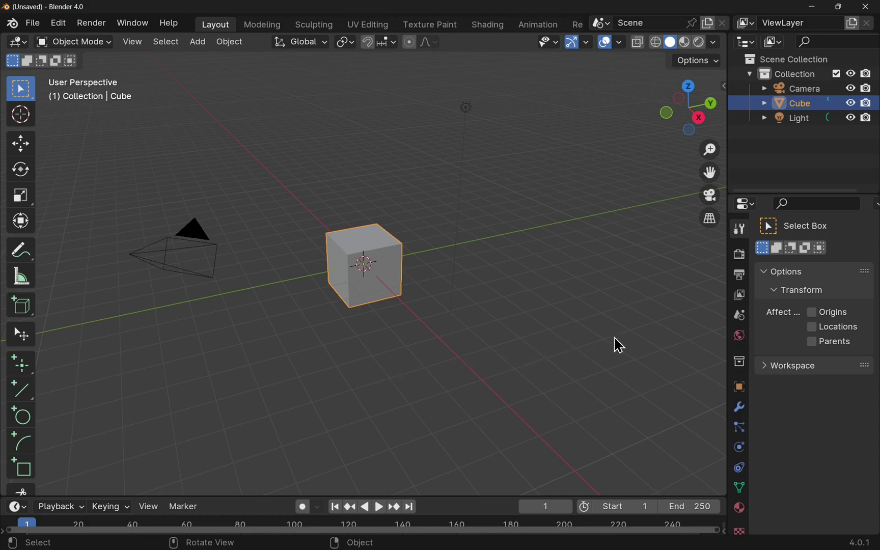
- Add a new default custom property 'prop' in the Scene tab's Custom Properties panel
left_click(740, 318)
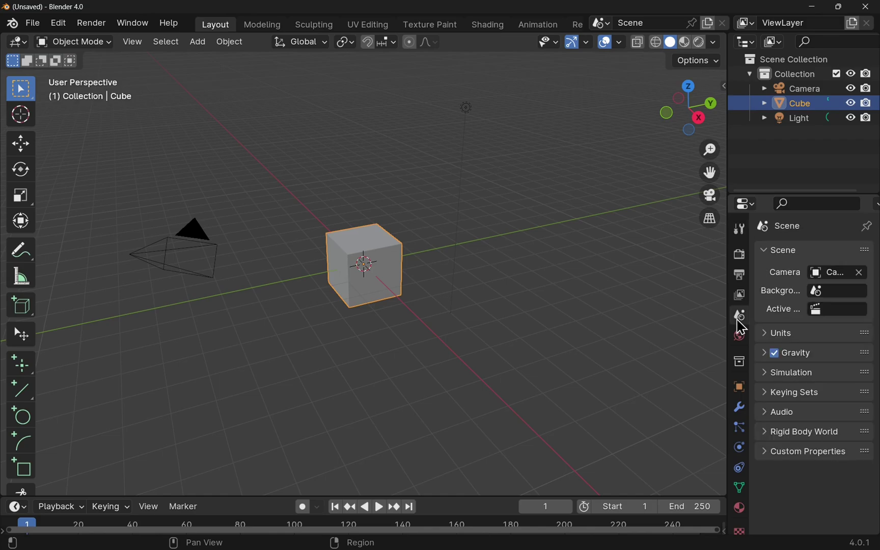
left_click(764, 452)
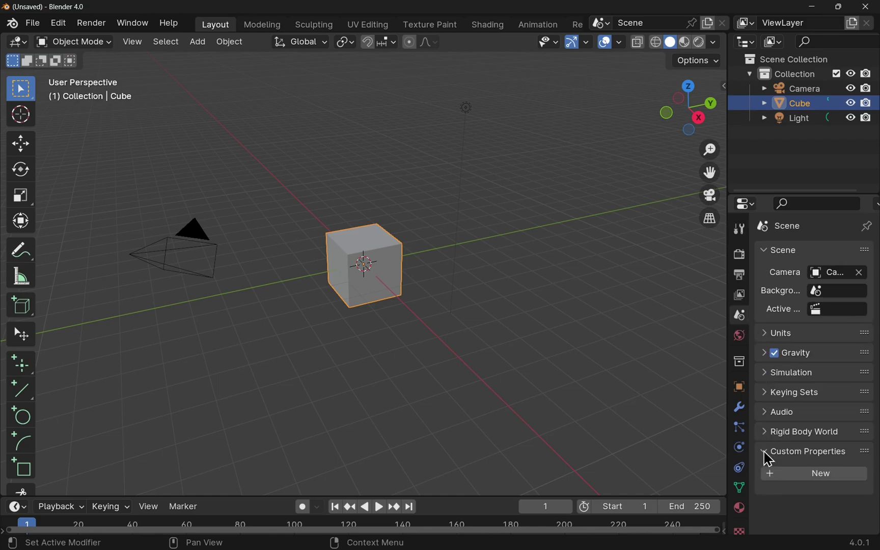
left_click(803, 479)
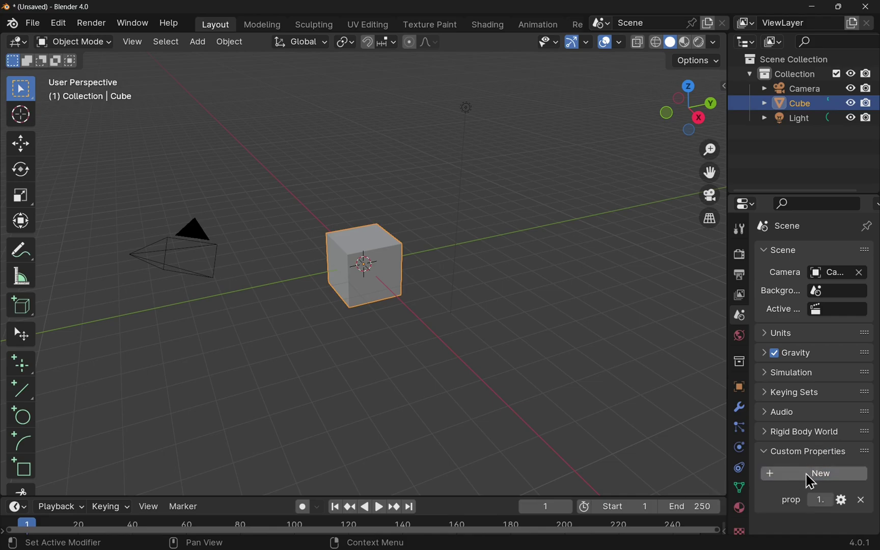
- Make the new property an Integer named OuterDim
left_click(840, 501)
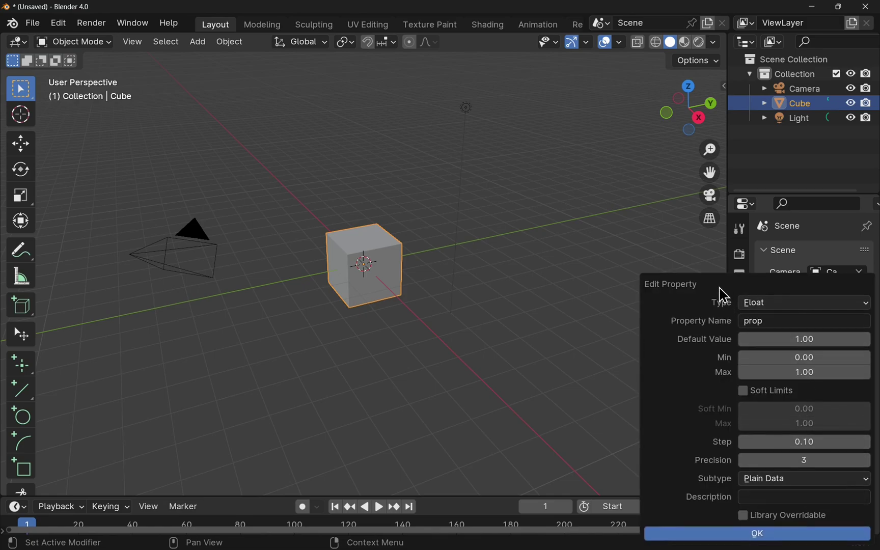
left_click_drag(720, 288, 493, 126)
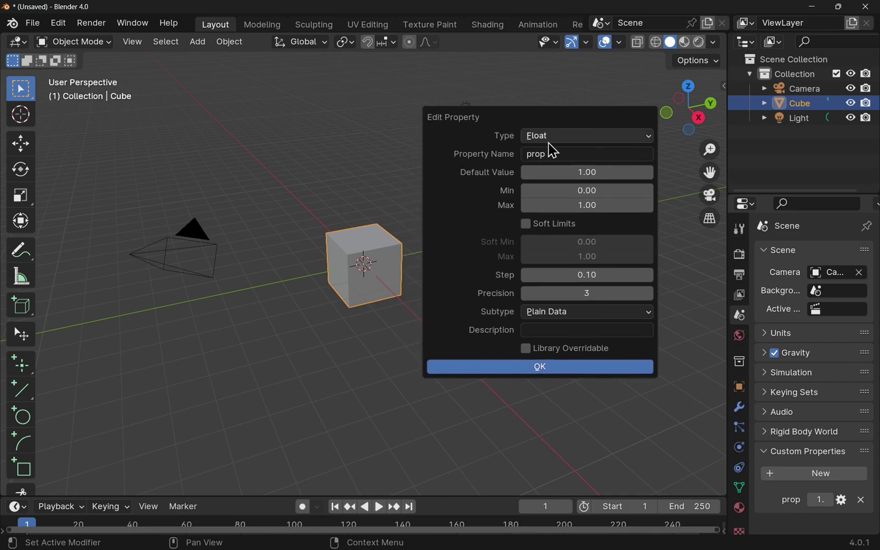
left_click(563, 138)
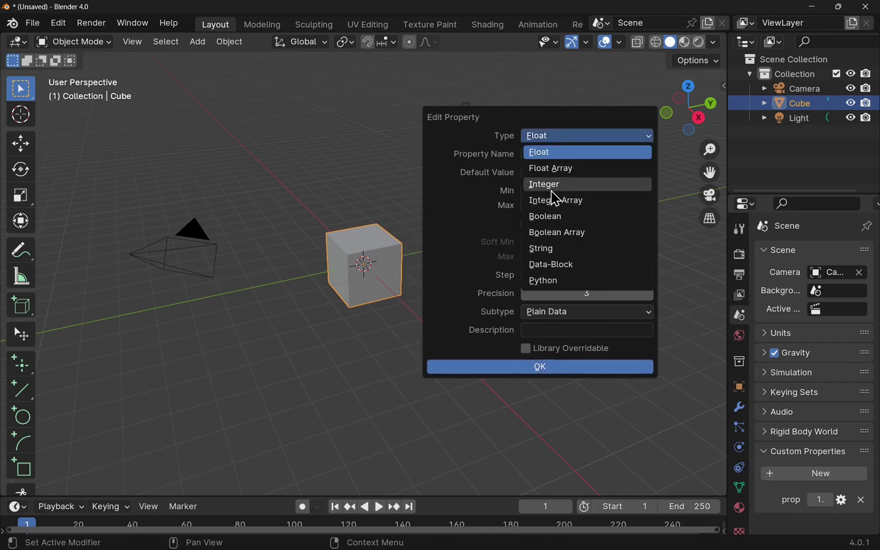
left_click(555, 184)
left_click(554, 154)
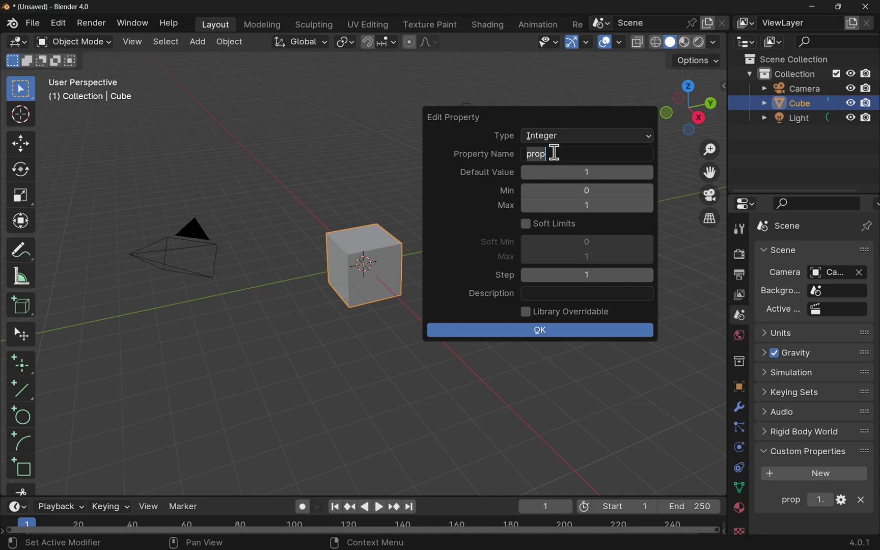
type("OuterDim")
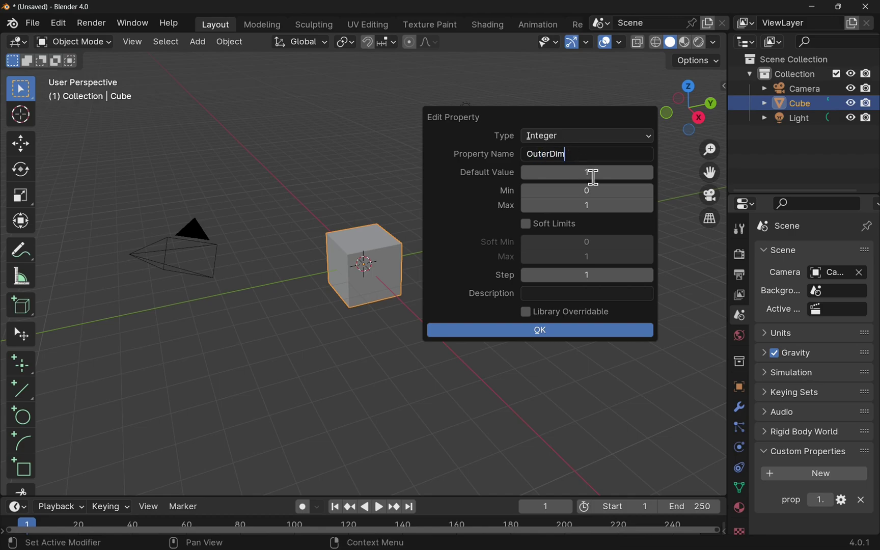
key("Return")
- Give OuterDim default 10, maximum 50 and minimum 10, and confirm
left_click(596, 173)
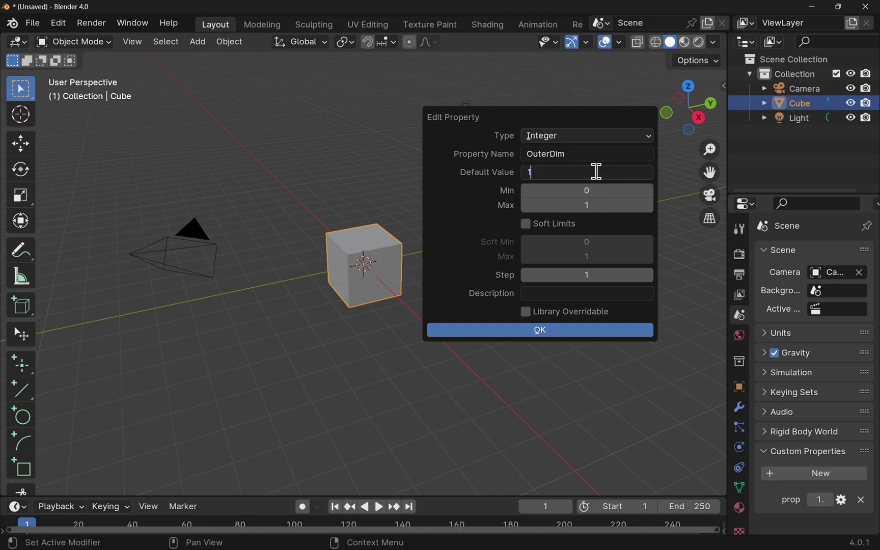
type("10")
key("Return")
left_click(589, 207)
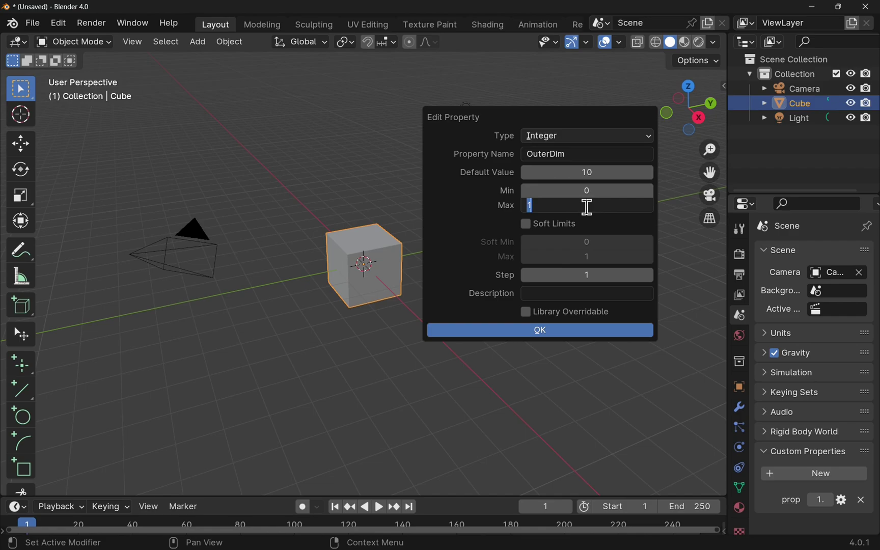
type("50")
key("Return")
left_click(588, 193)
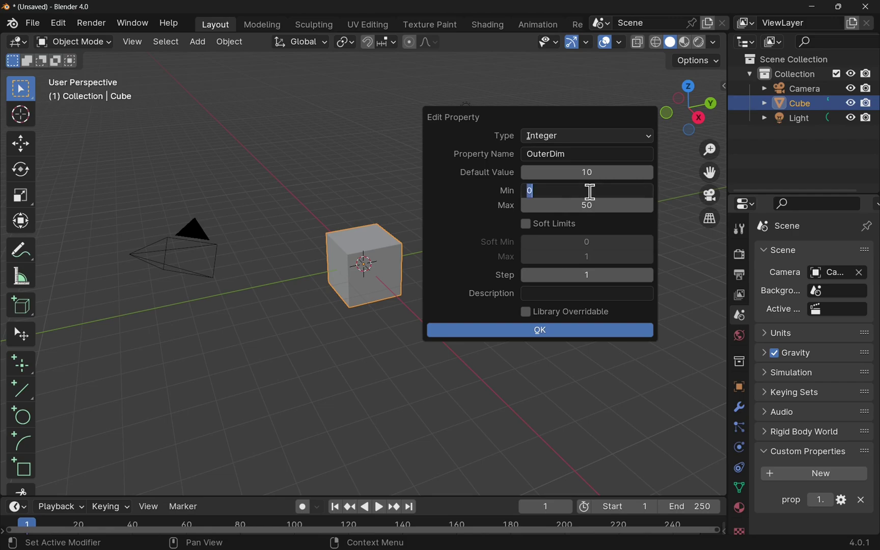
type("10")
left_click(574, 337)
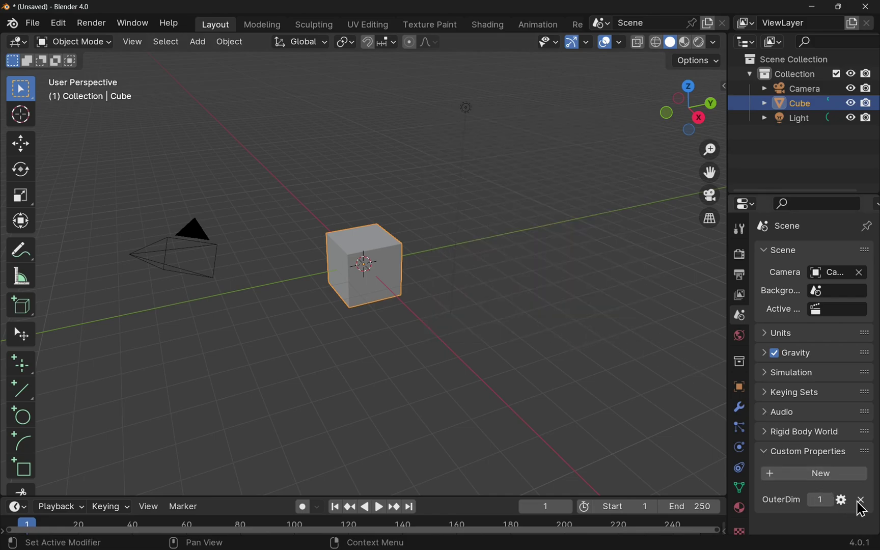
- Add another scene property and make it an Integer named InnerDim
left_click(832, 479)
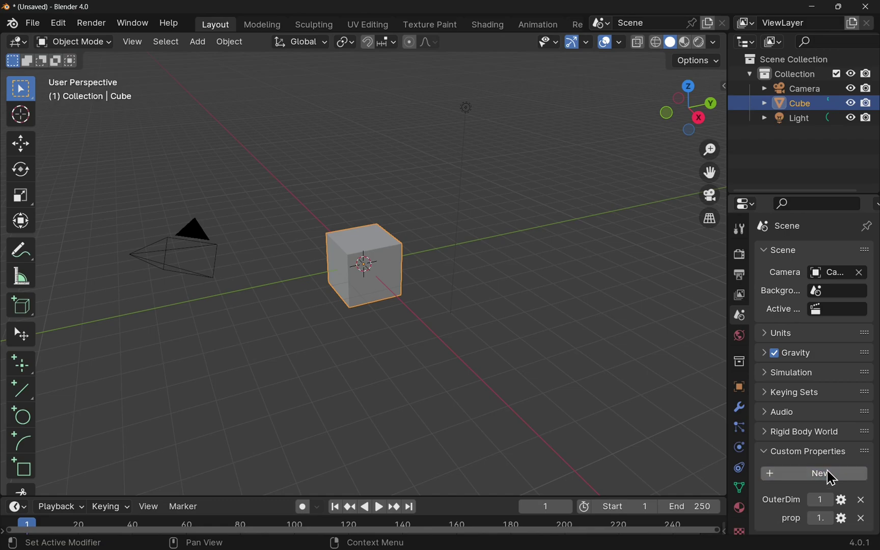
left_click(841, 522)
left_click_drag(719, 289, 476, 142)
left_click(534, 162)
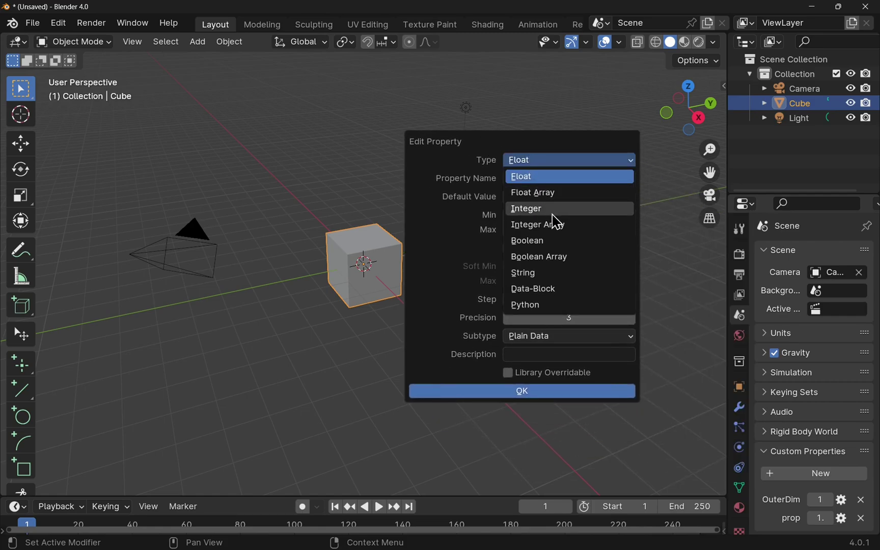
left_click(550, 210)
left_click(541, 178)
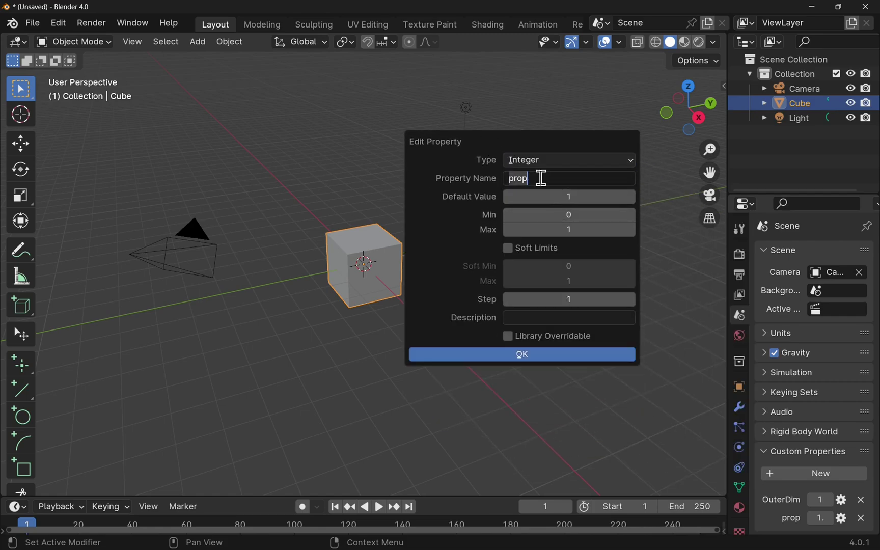
type("InnerDim")
key("Return")
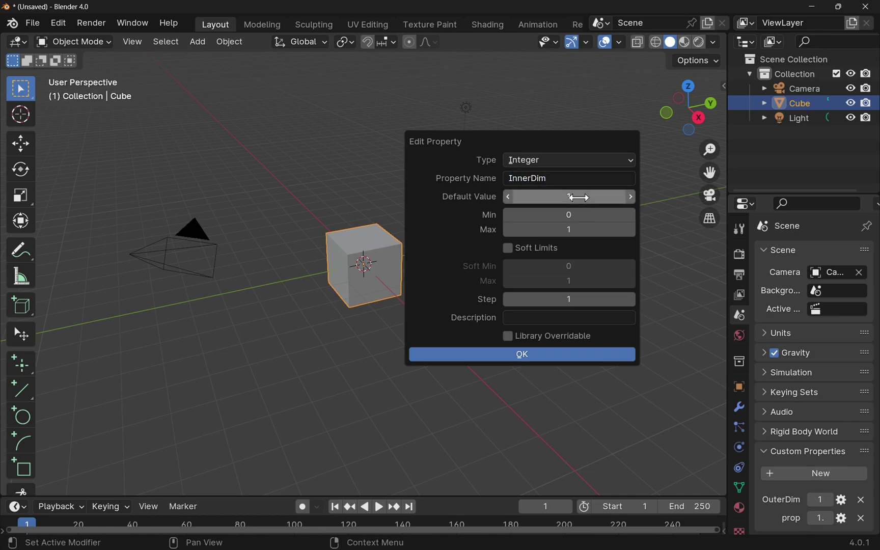
- Give InnerDim default 5, minimum 1 and maximum 5, and confirm
left_click(579, 197)
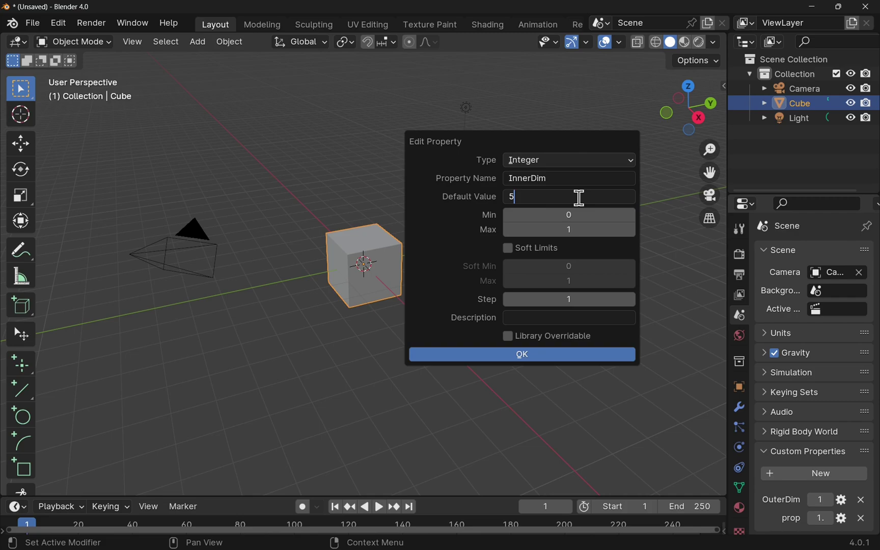
type("5")
key("Return")
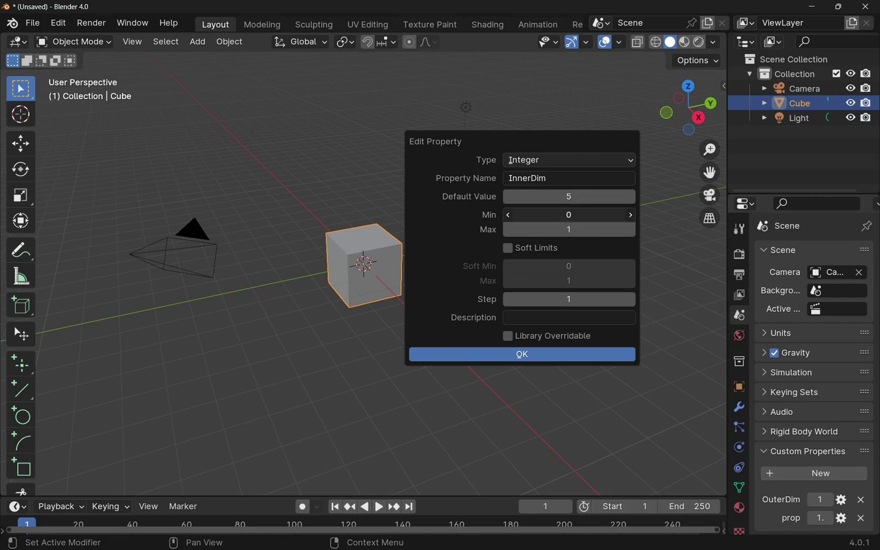
left_click(581, 215)
type("1")
key("Return")
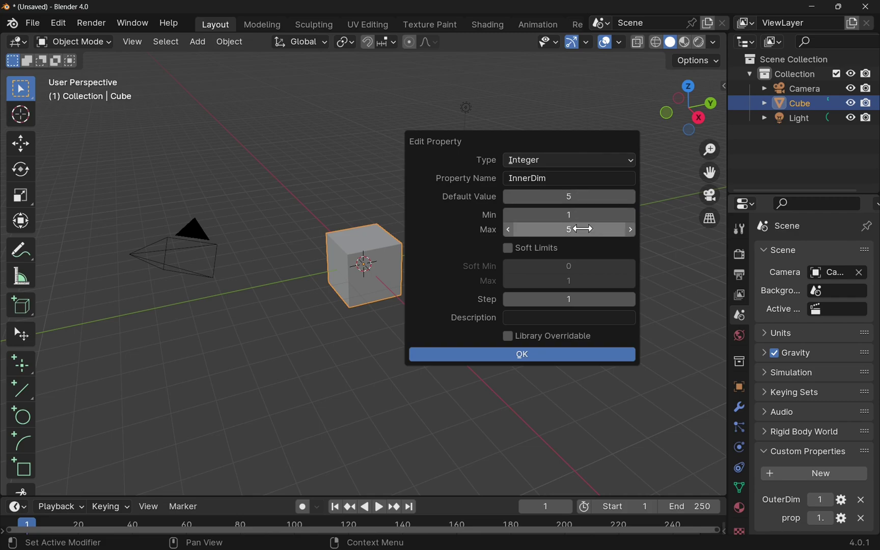
left_click(582, 229)
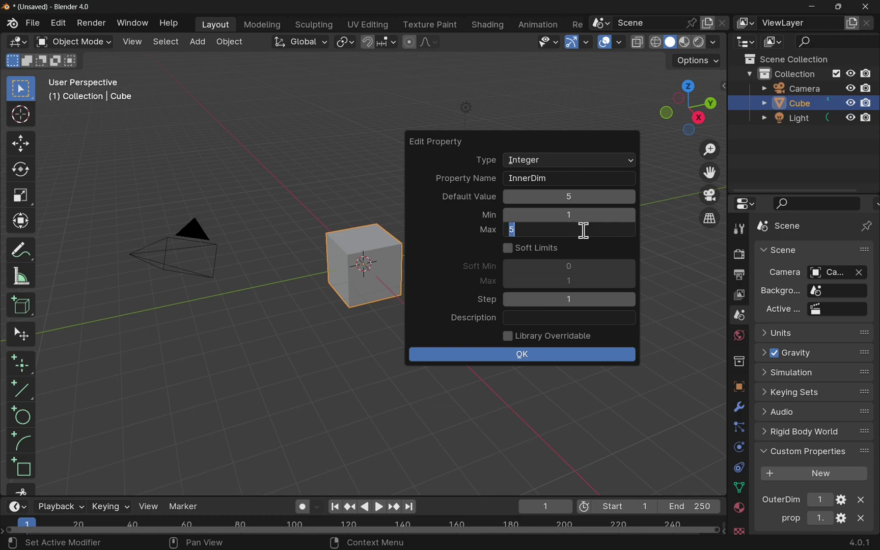
left_click(552, 356)
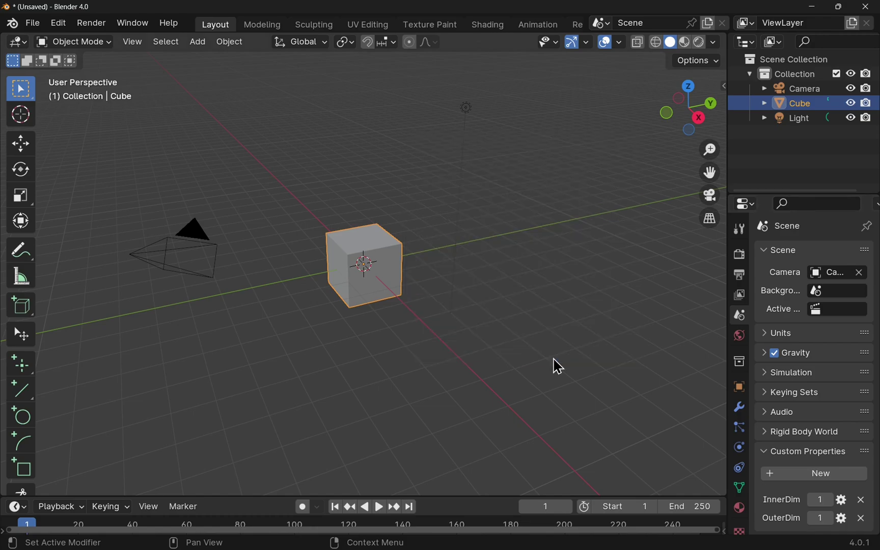
- Show the CAD Sketcher tools in the viewport sidebar
left_click(725, 90)
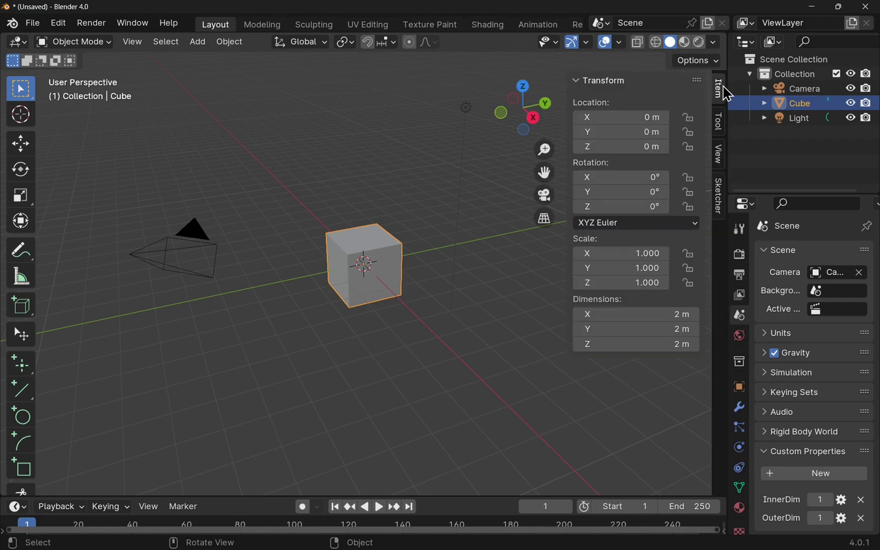
left_click(719, 209)
left_click(601, 108)
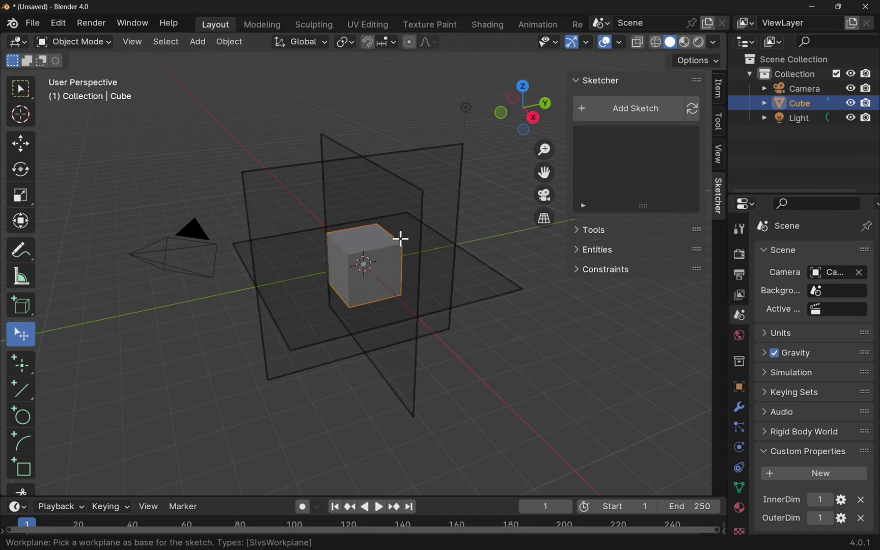
key("Escape")
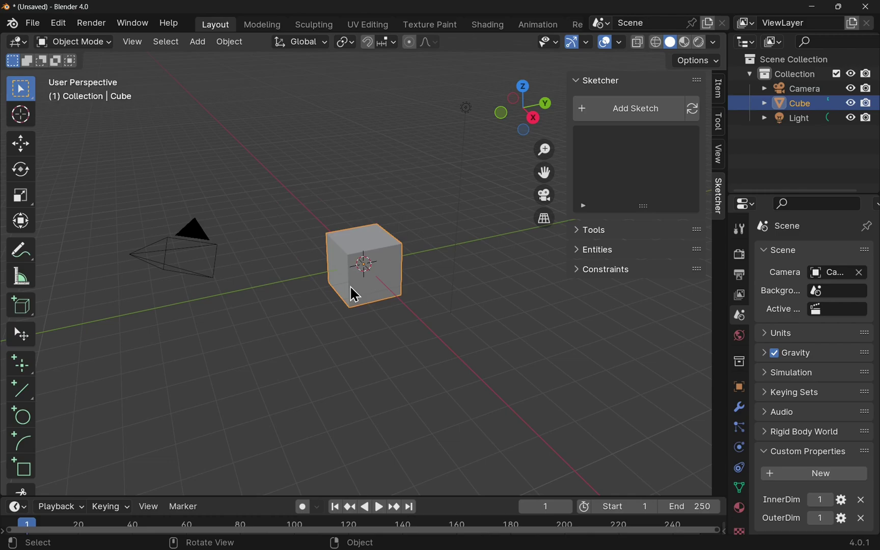
- Delete the default cube and add a sketch on the horizontal XY workplane
key("Delete")
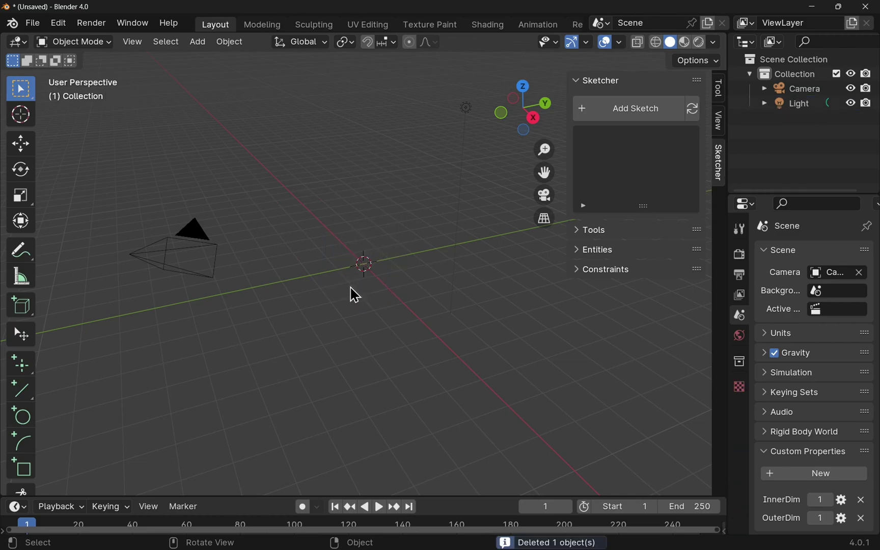
left_click(653, 118)
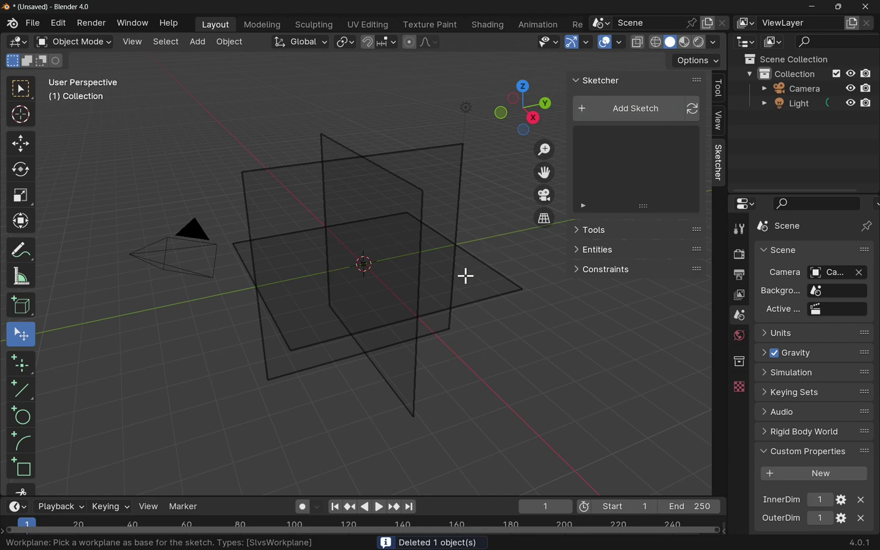
left_click(469, 302)
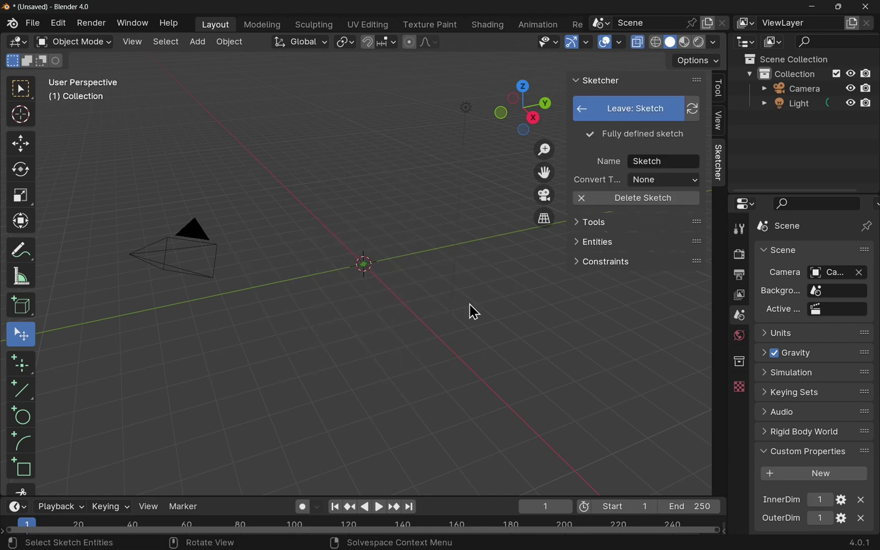
- Draw an outer circle and a smaller inner circle, both centred on the origin
left_click(21, 419)
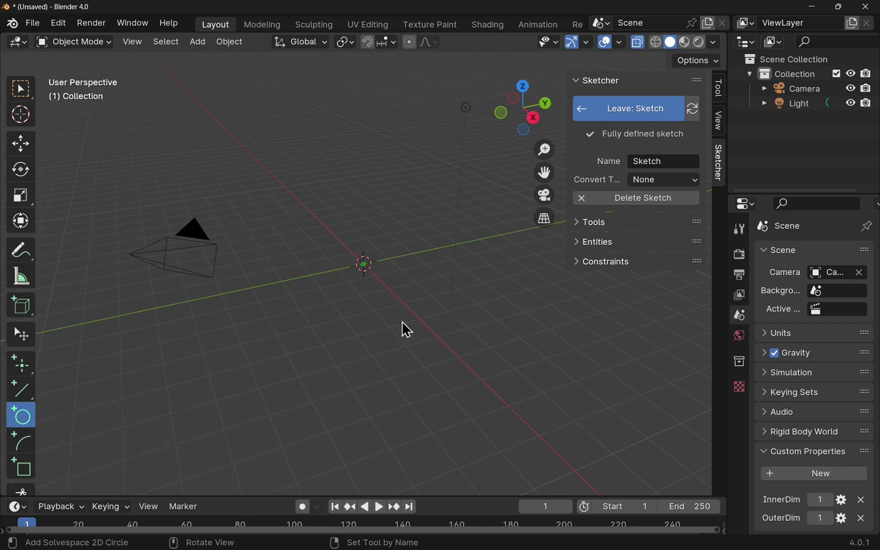
left_click(364, 265)
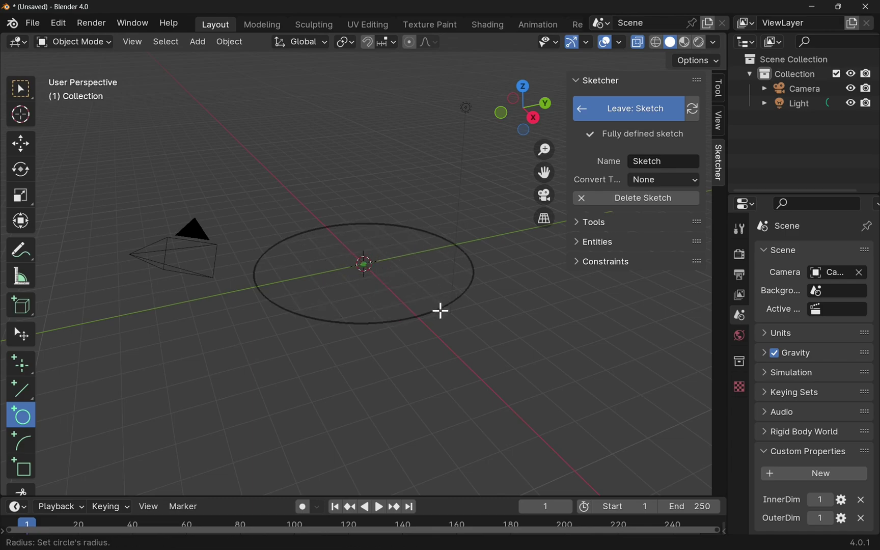
left_click(443, 316)
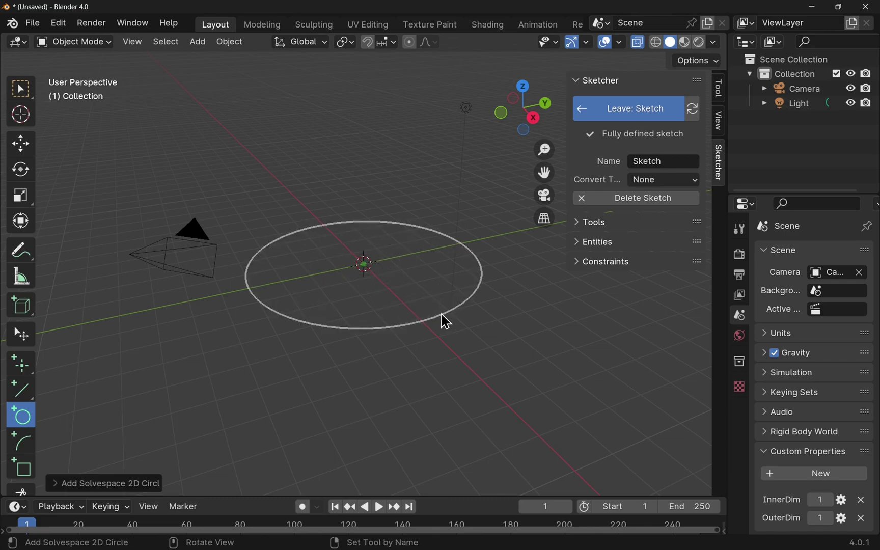
left_click(363, 263)
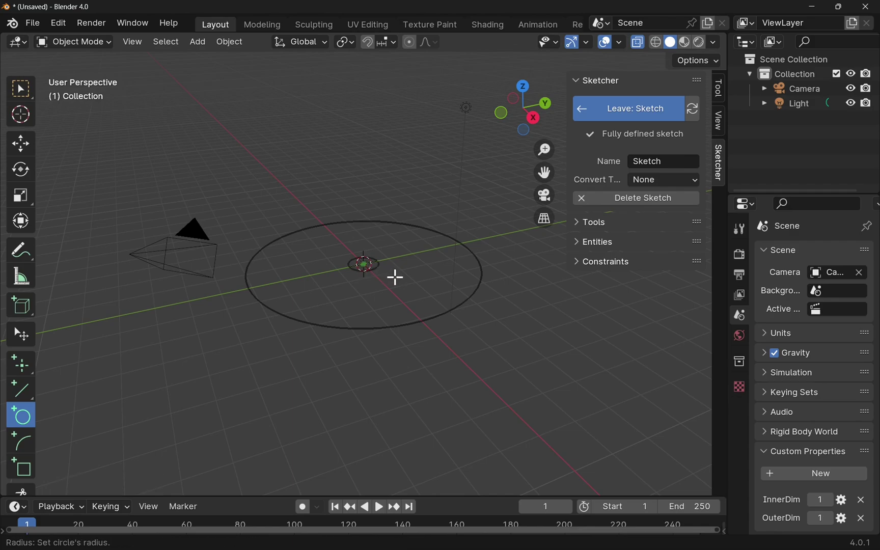
left_click(426, 296)
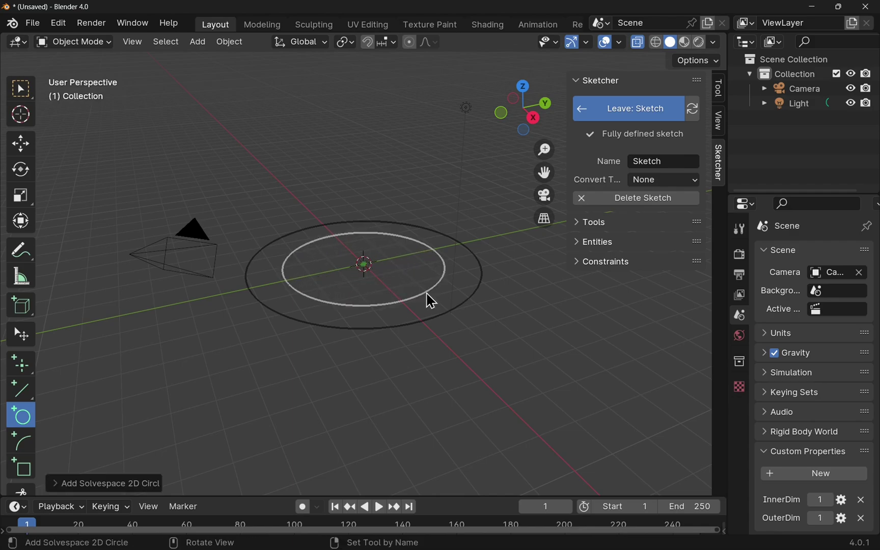
key("Escape")
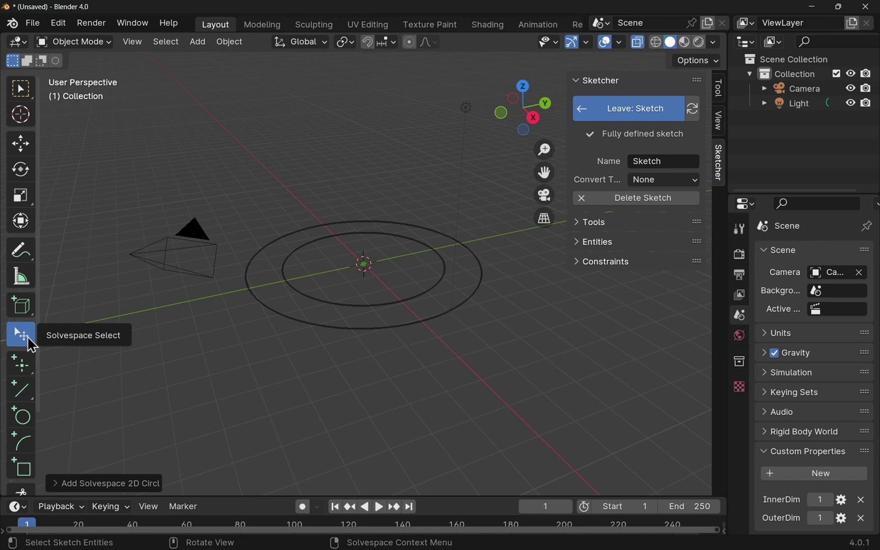
- Add diameter dimensions to the outer (8.235 m) and inner (5.724 m) circles, placing the inner label clearly
left_click(578, 224)
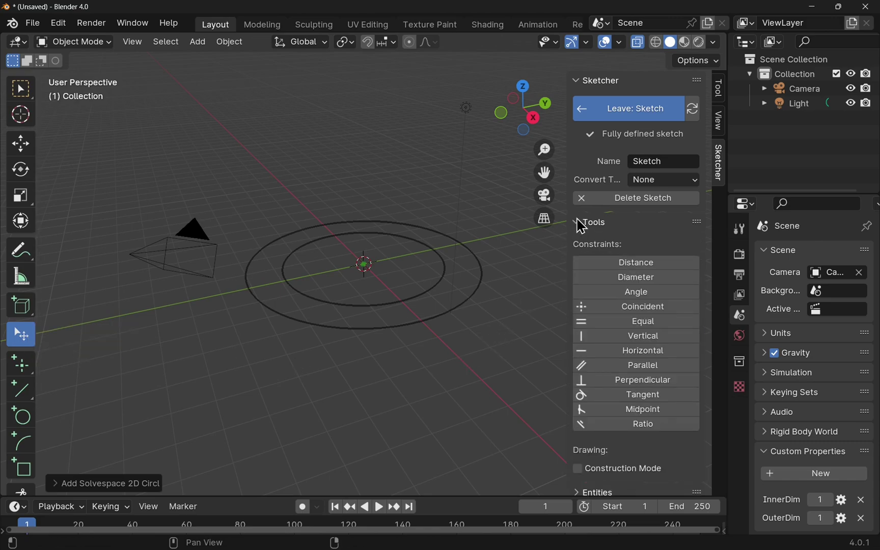
left_click(649, 277)
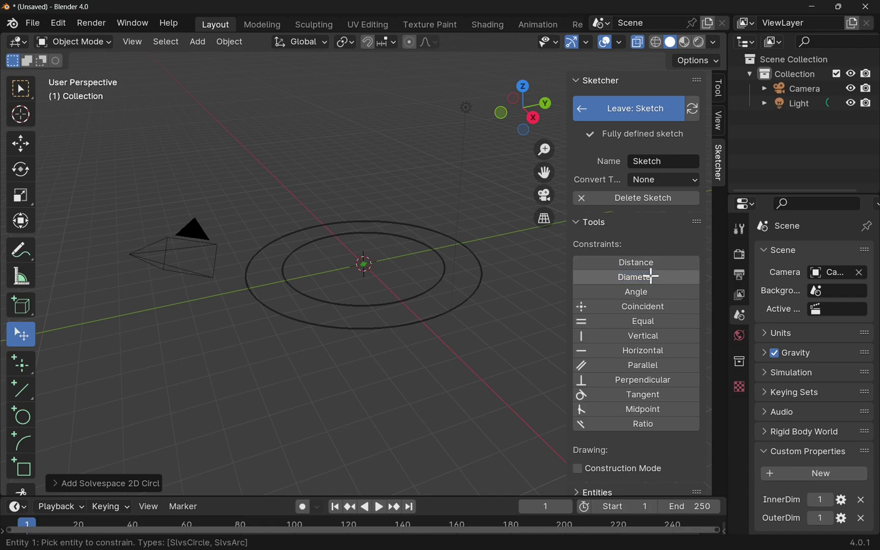
left_click(484, 269)
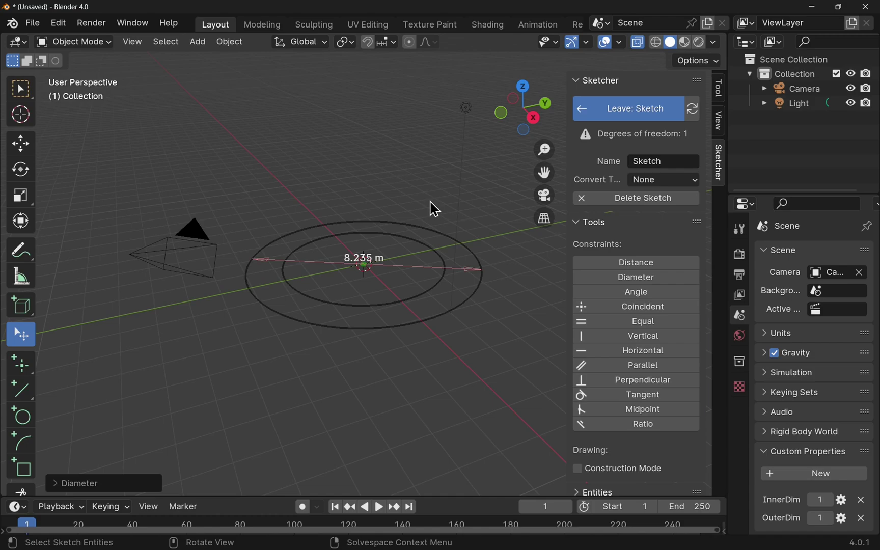
left_click(399, 239)
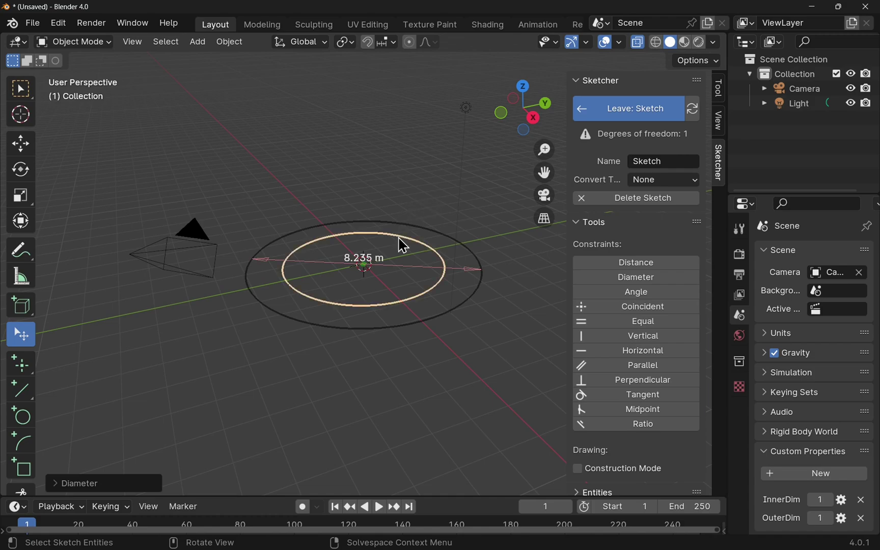
left_click(627, 281)
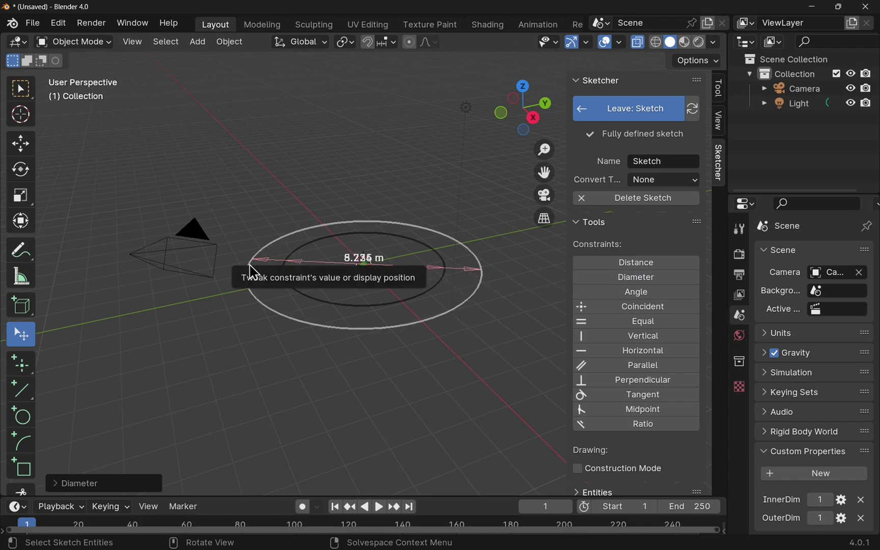
left_click(524, 84)
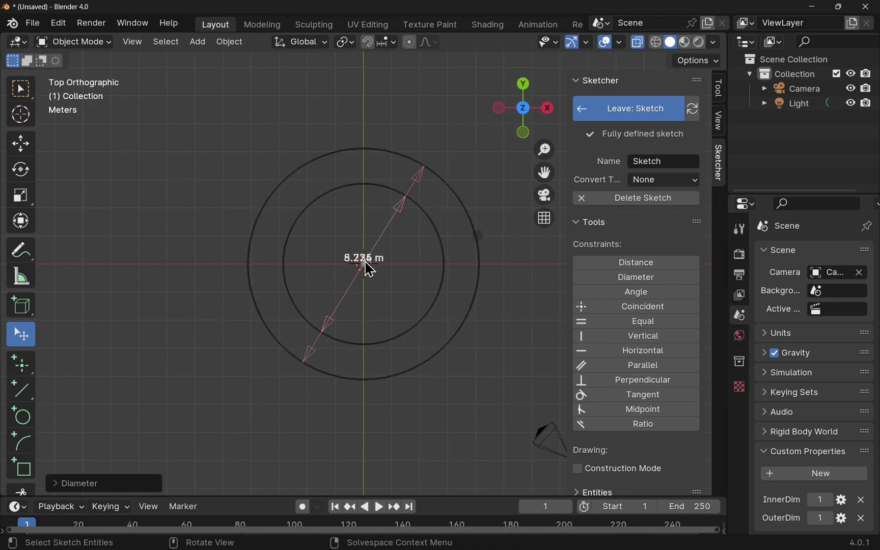
left_click_drag(353, 290, 397, 309)
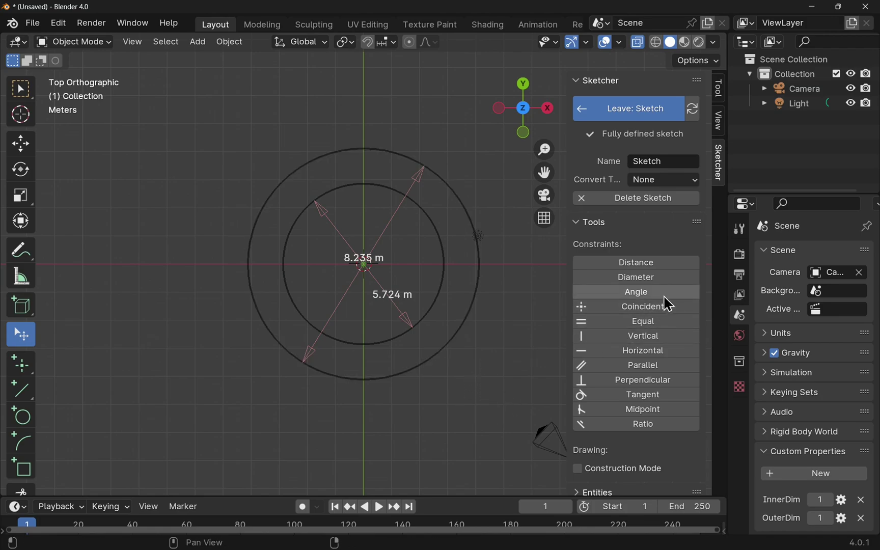
- Rename the two diameter constraints to Outer (8.2350) and Inner (5.7237) in the Constraints list
scroll(662, 294, "down", 1)
left_click(580, 487)
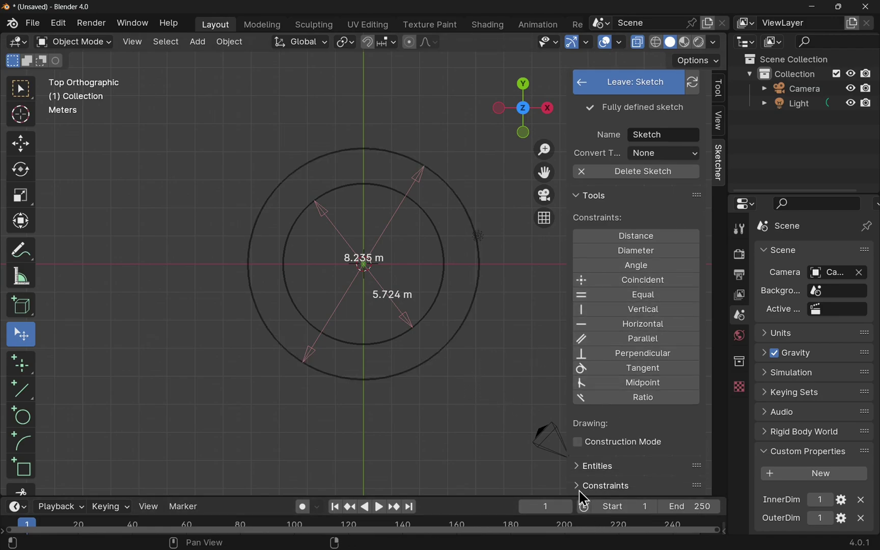
scroll(658, 446, "down", 3)
scroll(660, 437, "down", 1)
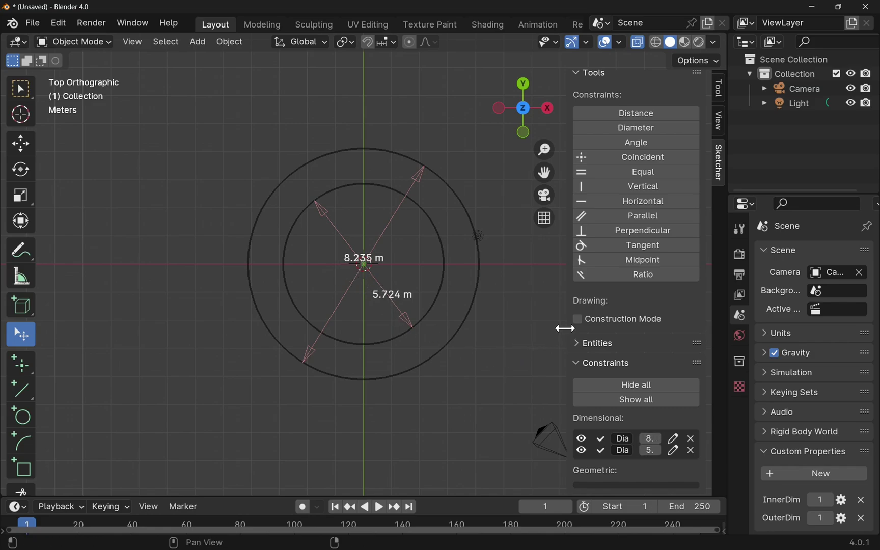
mouse_move(564, 328)
left_mouse_down()
mouse_move(497, 328)
mouse_move(506, 328)
left_mouse_up()
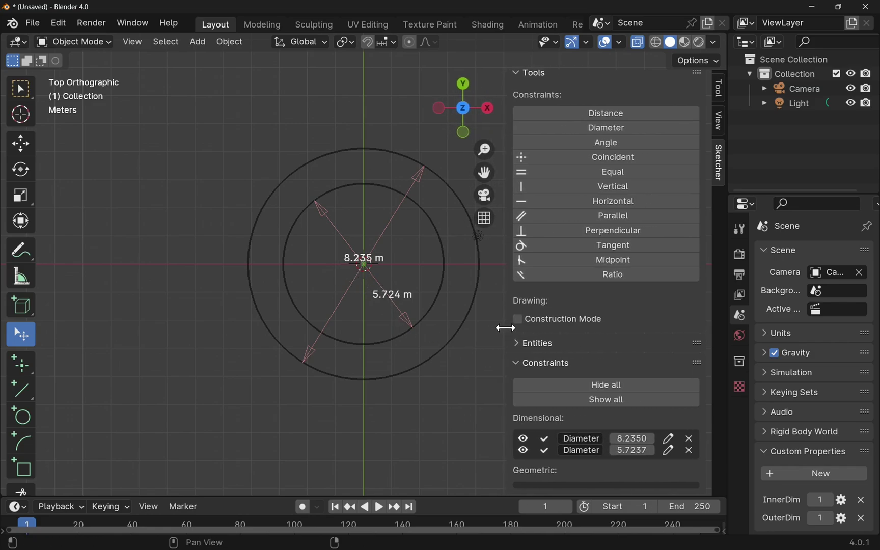
double_click(585, 438)
type("Ou")
double_click(588, 451)
type("I")
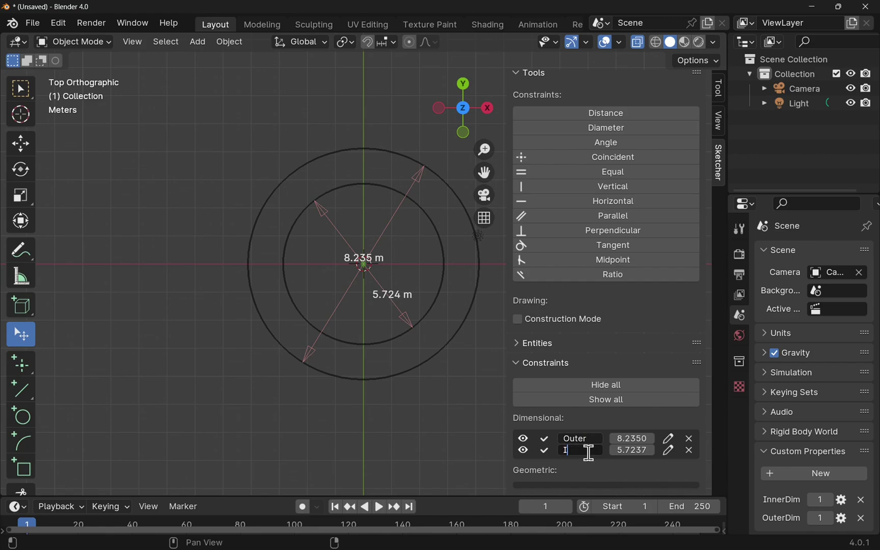
type("nner")
key("Return")
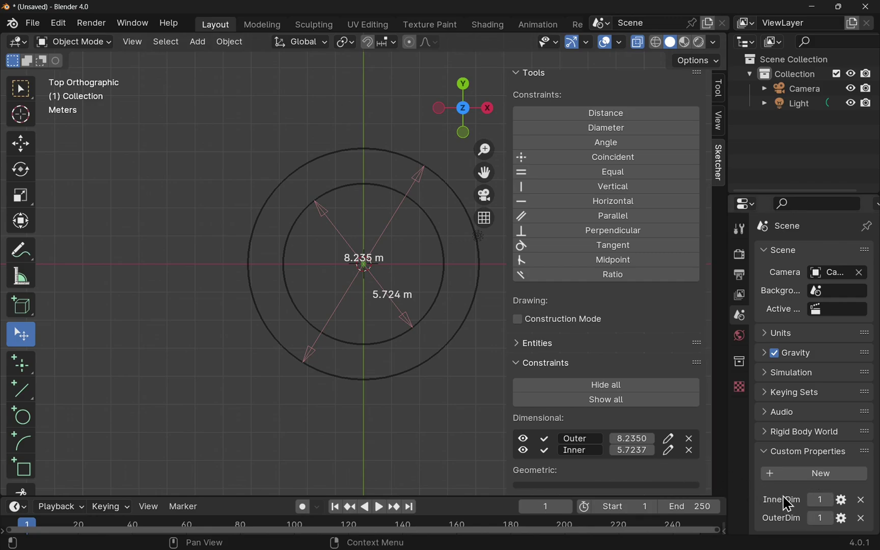
- Copy the InnerDim scene property as a new driver
right_click(820, 499)
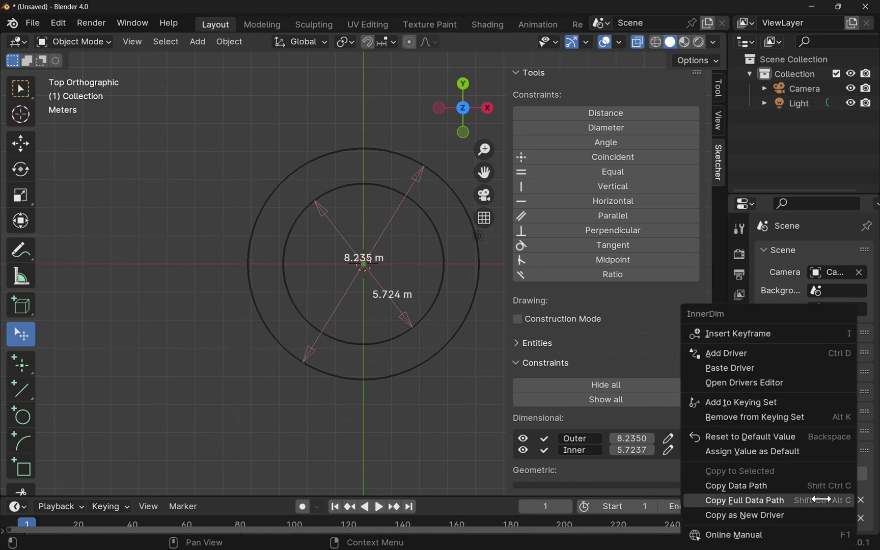
left_click(747, 515)
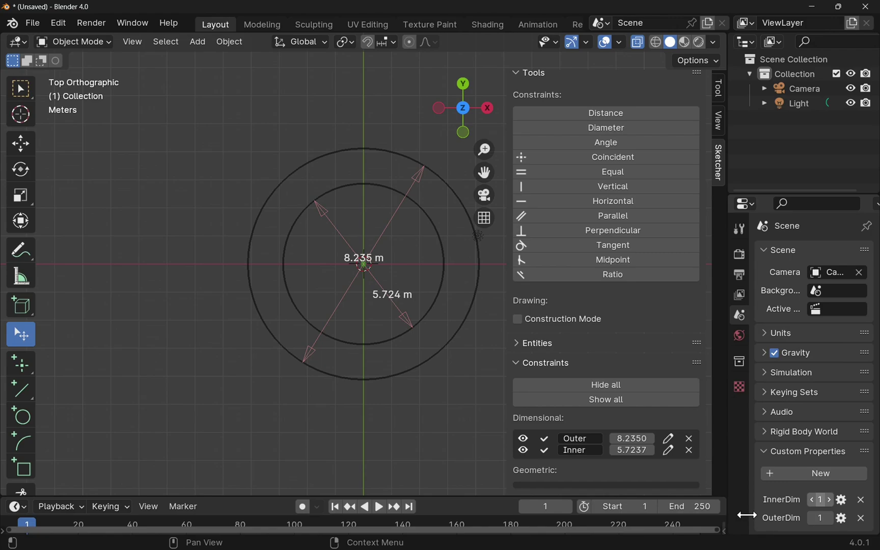
- Paste the InnerDim driver onto the Inner diameter, set InnerDim to 6 and re-solve the sketch
right_click(633, 449)
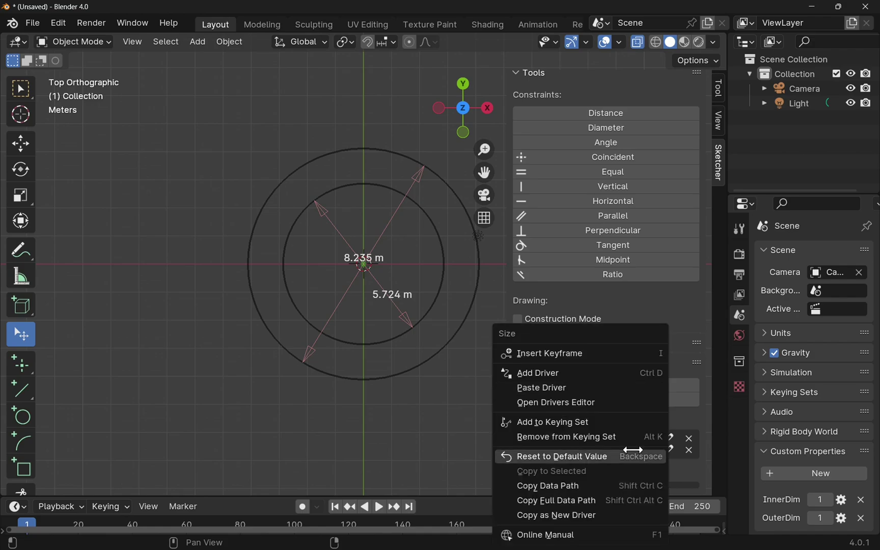
left_click(569, 389)
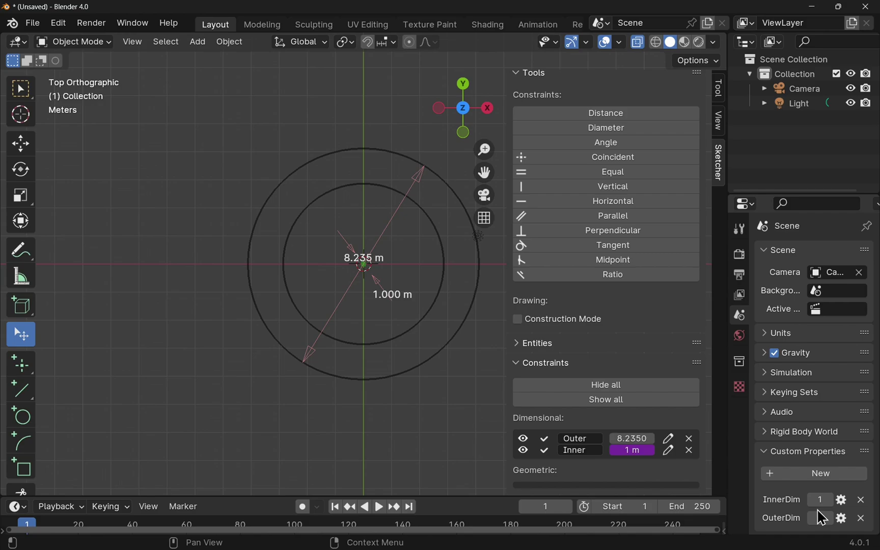
left_click_drag(820, 500, 837, 499)
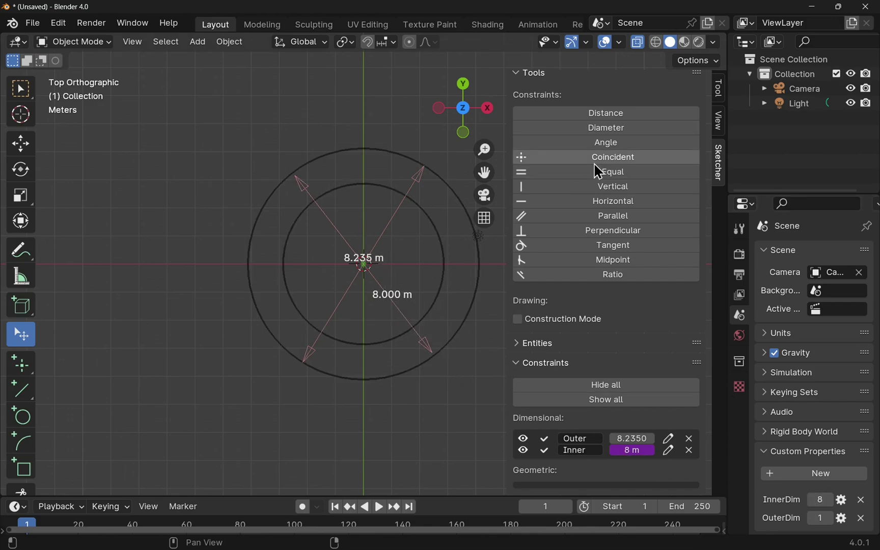
scroll(593, 161, "up", 5)
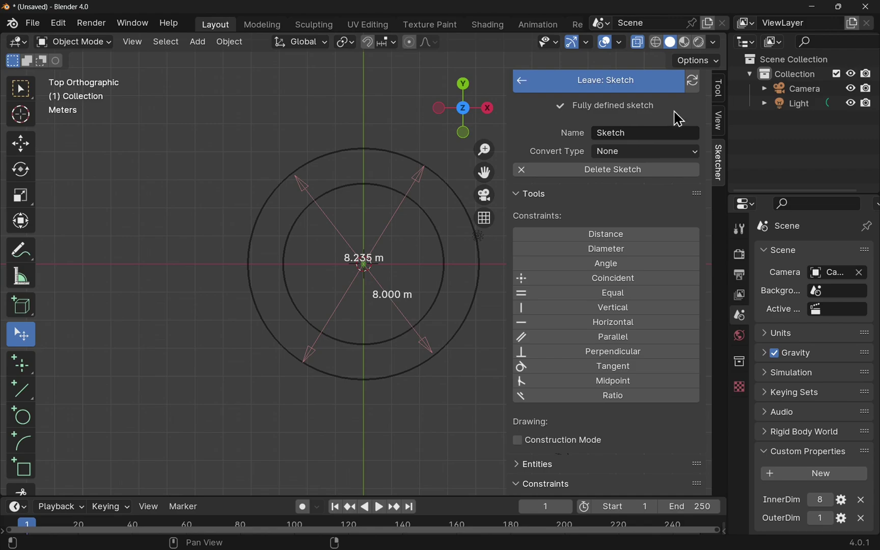
left_click(693, 83)
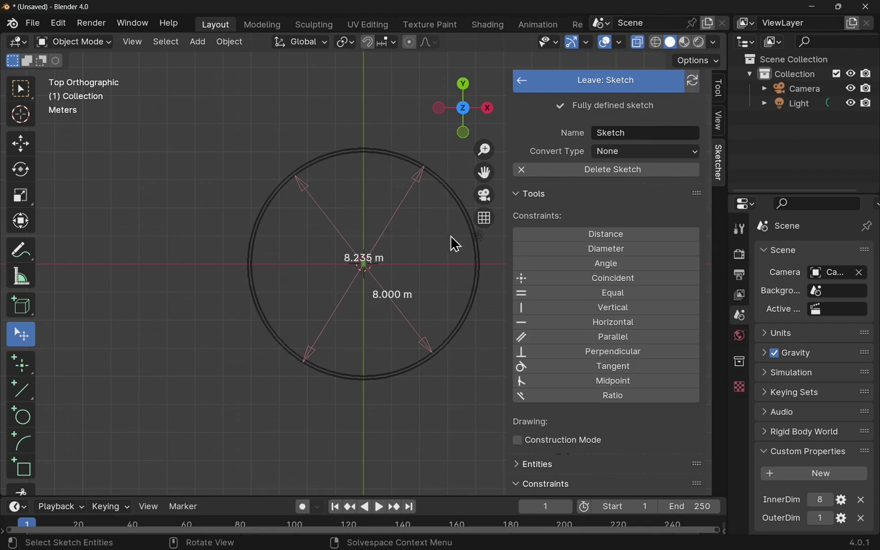
left_click_drag(822, 501, 806, 500)
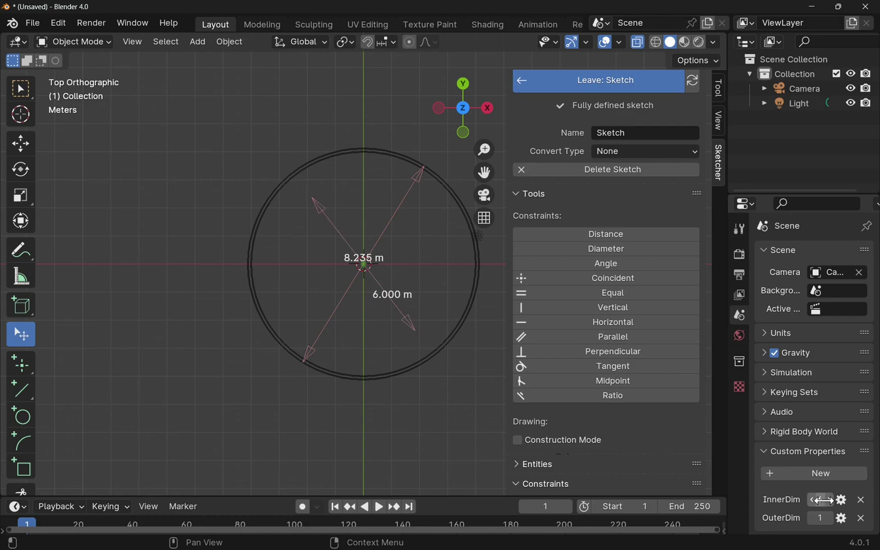
left_click(694, 82)
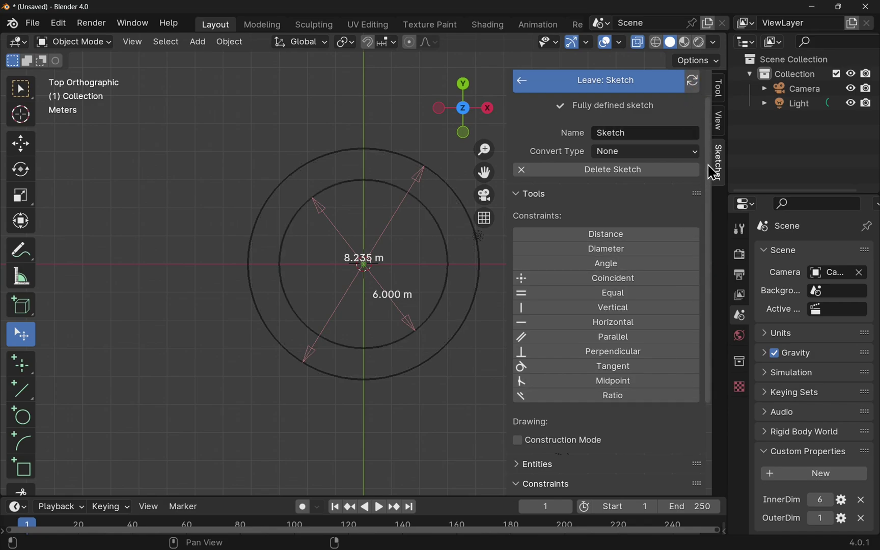
left_click_drag(712, 167, 721, 308)
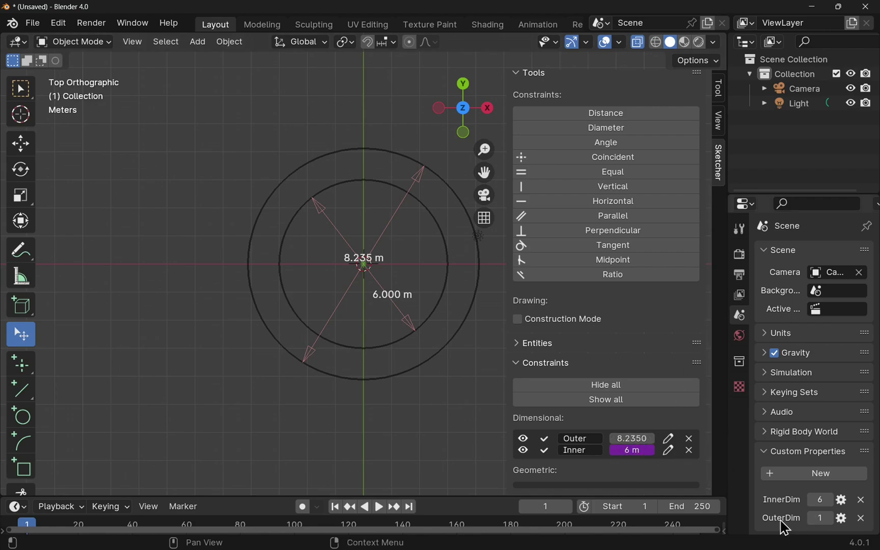
- Copy OuterDim as a driver and paste it onto the Outer diameter dimension
right_click(821, 518)
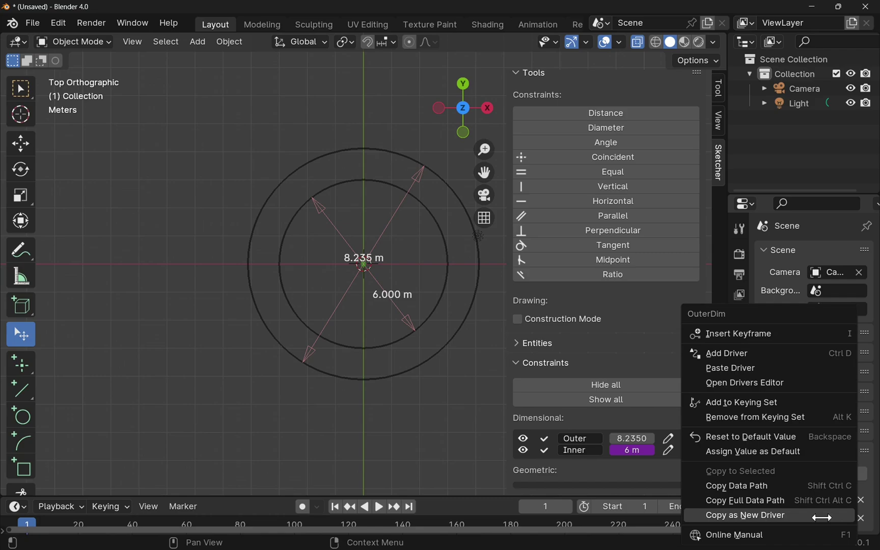
left_click(783, 516)
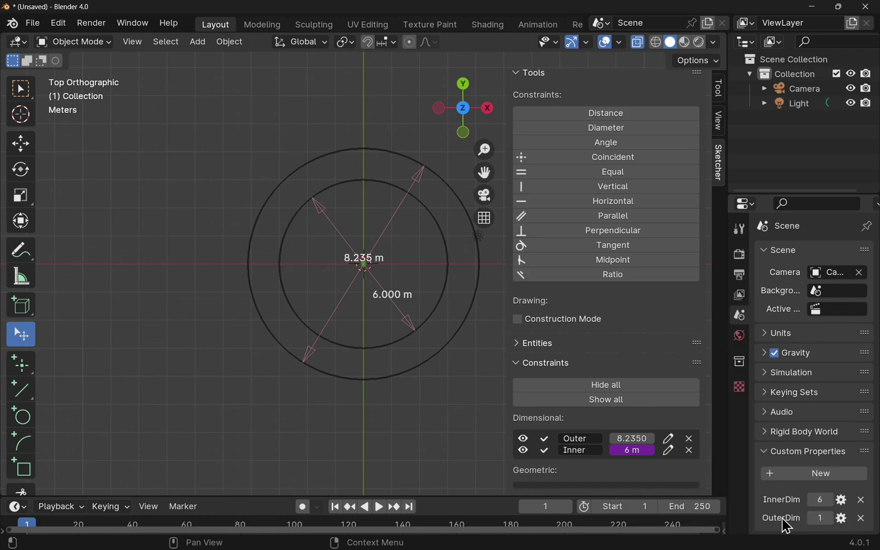
right_click(630, 438)
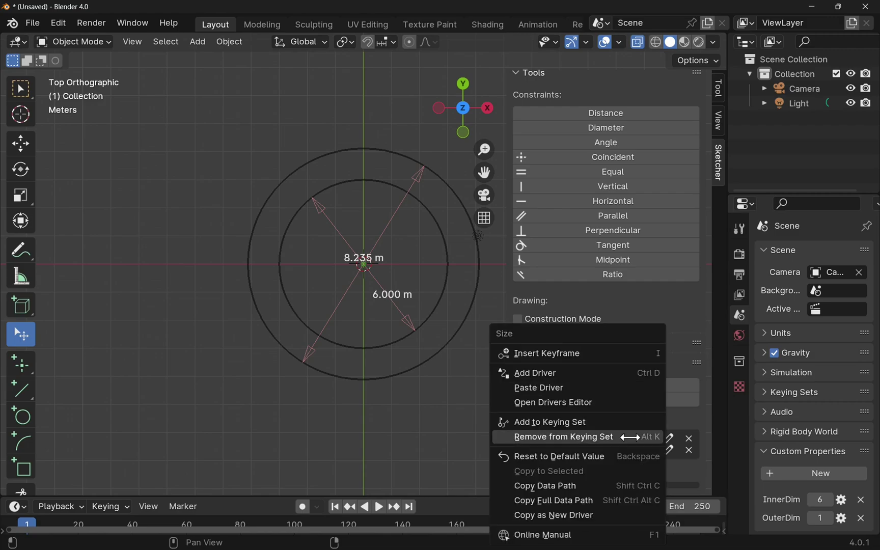
left_click(570, 387)
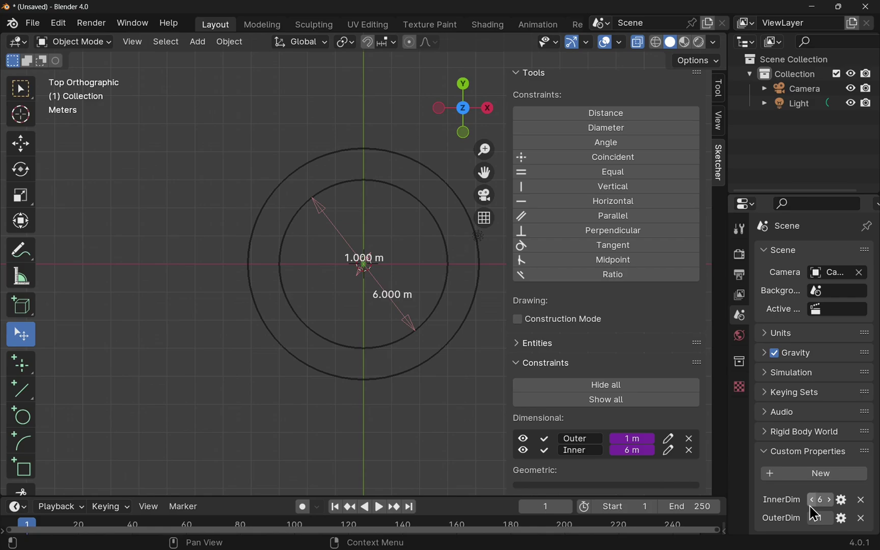
- Raise OuterDim from 10 to 16 so the outer circle measures 16 m
left_click(820, 518)
type("10")
key("Return")
left_click_drag(819, 518, 835, 518)
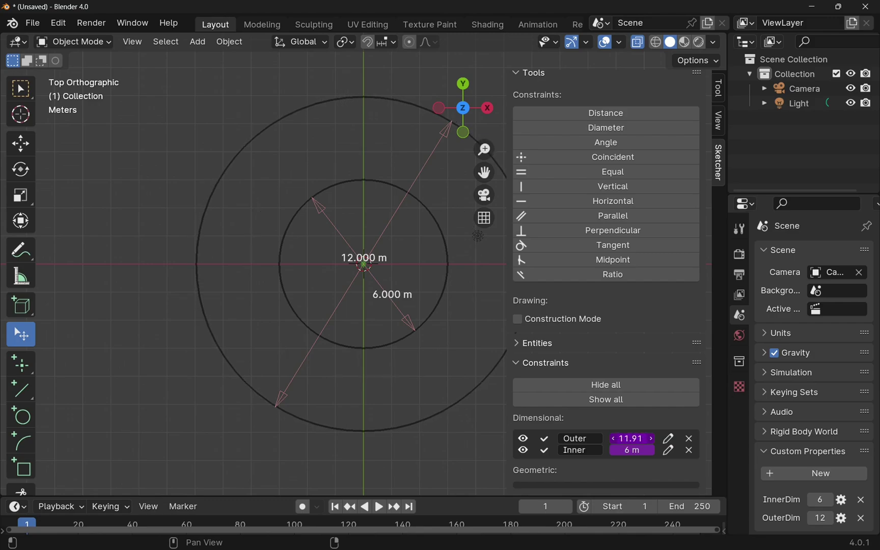
left_click(631, 438)
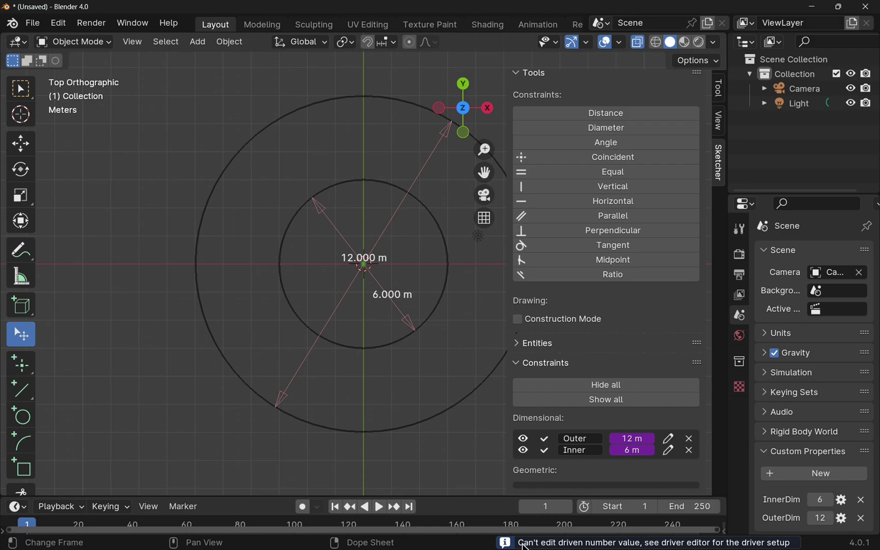
left_click_drag(626, 441, 631, 441)
scroll(662, 195, "up", 6)
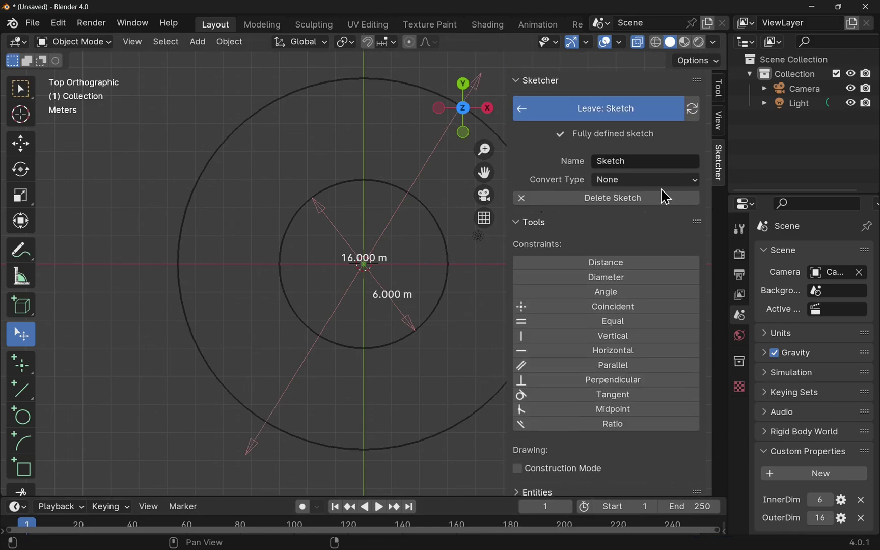
- Leave the sketch, raise OuterDim from 16 to 17, and refresh so the circles redraw at 12 m and 17 m
left_click(615, 117)
scroll(325, 283, "down", 4)
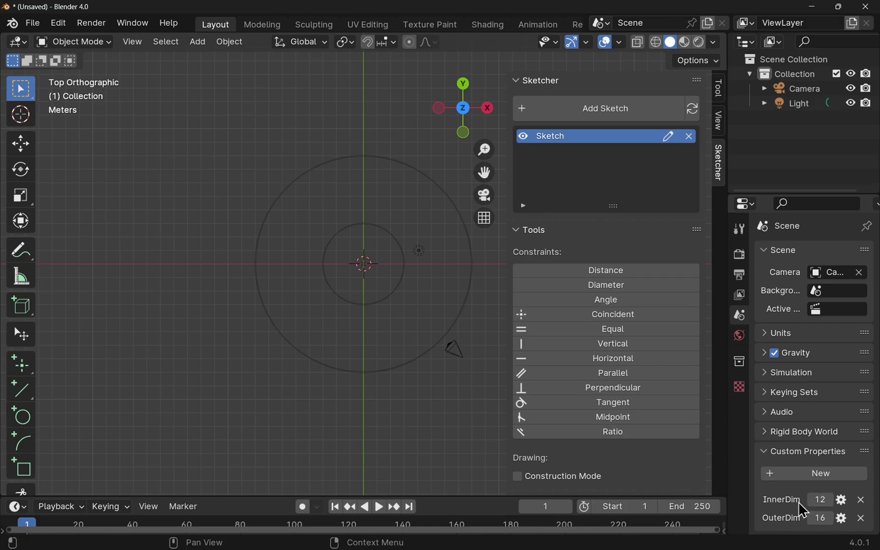
left_click(830, 519)
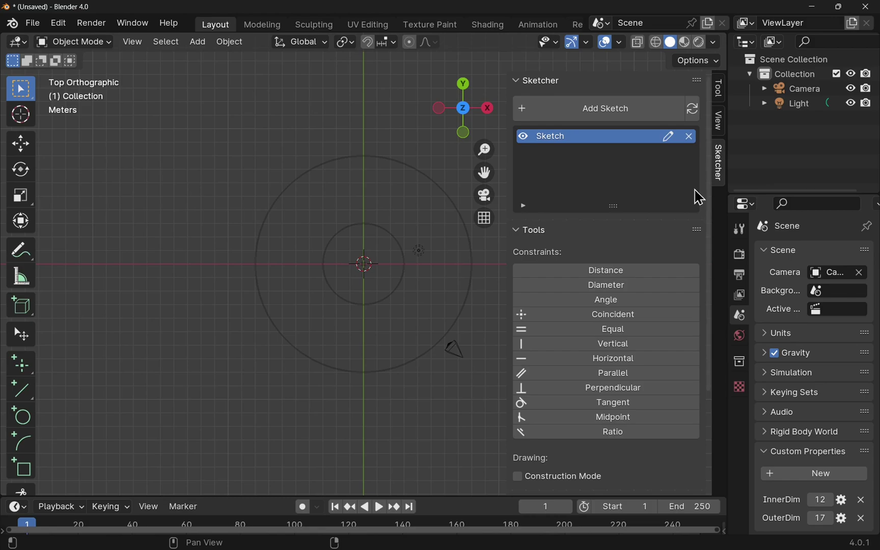
left_click(693, 119)
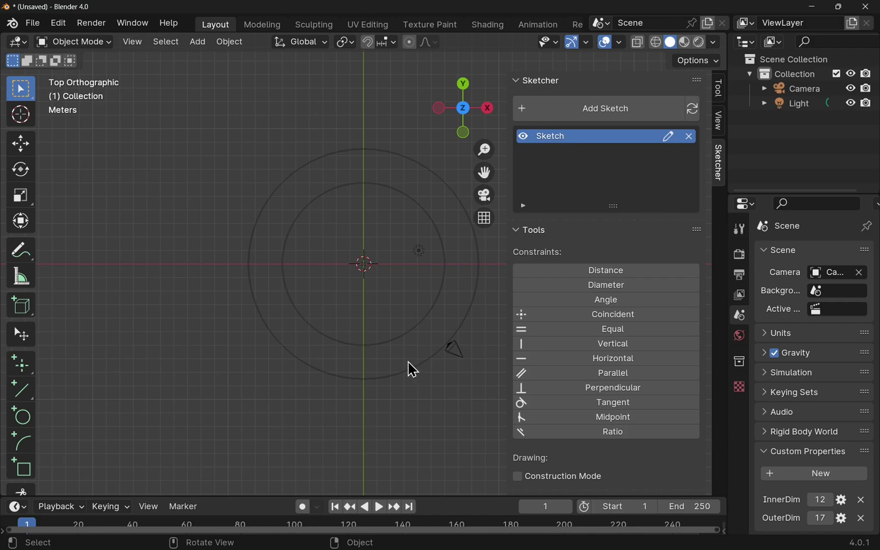
- Set the sketch's Convert Type to Mesh and leave it, producing a filled flat ring named Sketch
left_click(668, 138)
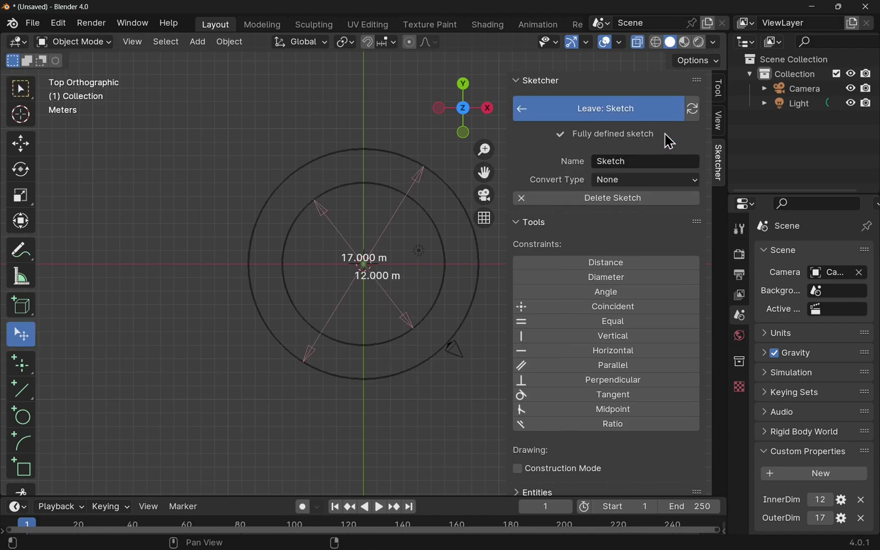
left_click(652, 180)
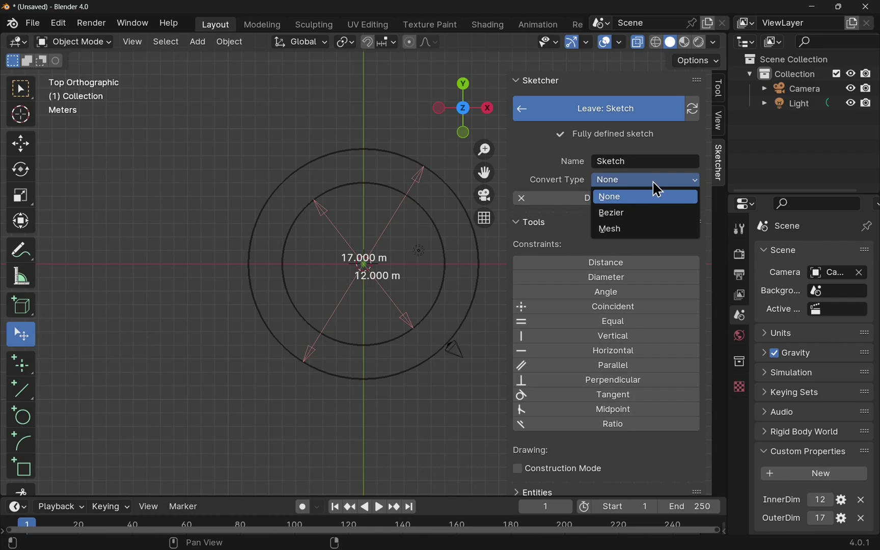
left_click(640, 232)
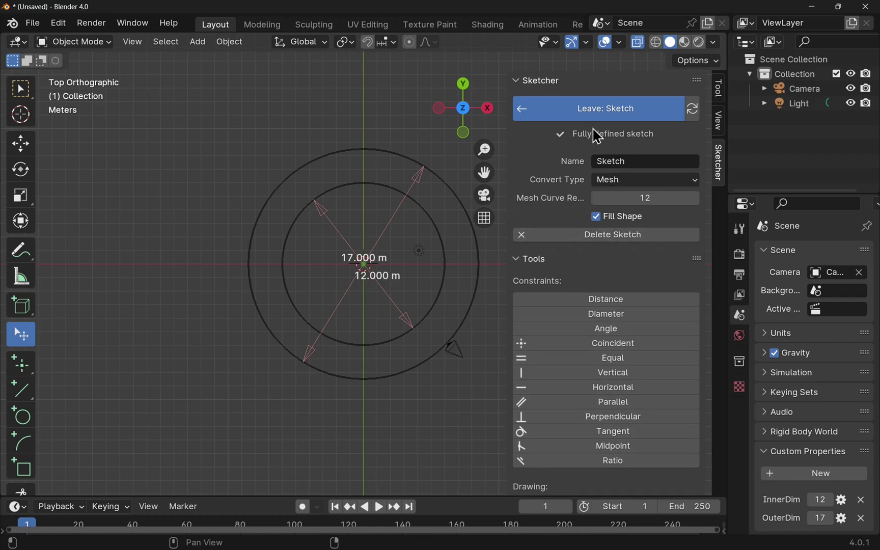
left_click(614, 109)
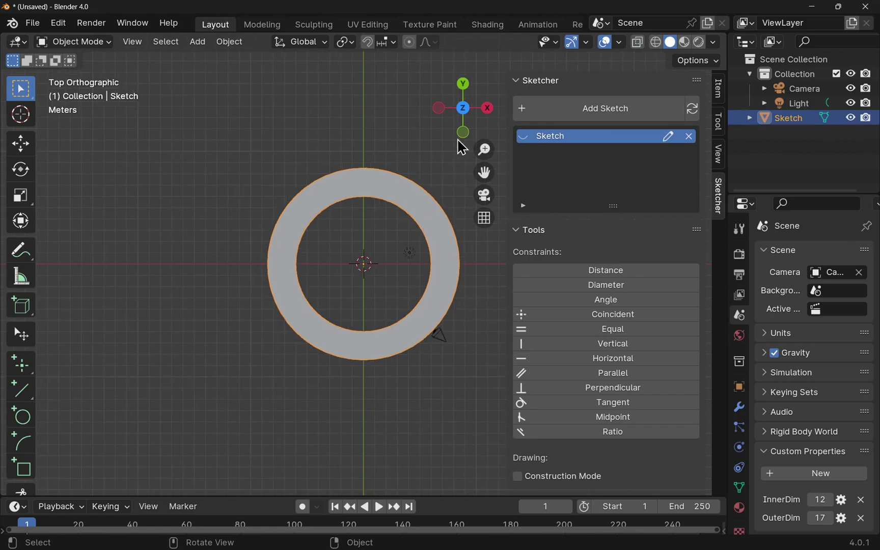
left_click_drag(474, 132, 386, 272)
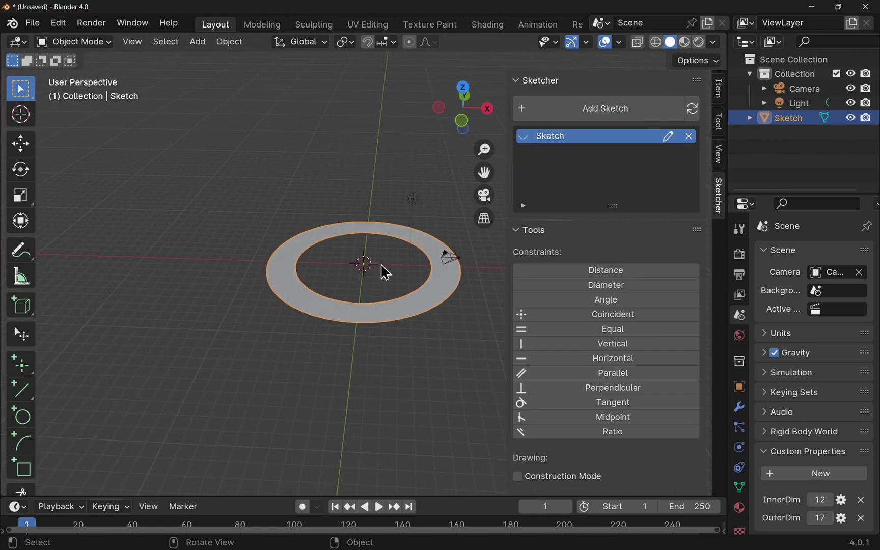
- Add a Solidify modifier to the Sketch ring with a Thickness of 2 m
left_click(739, 407)
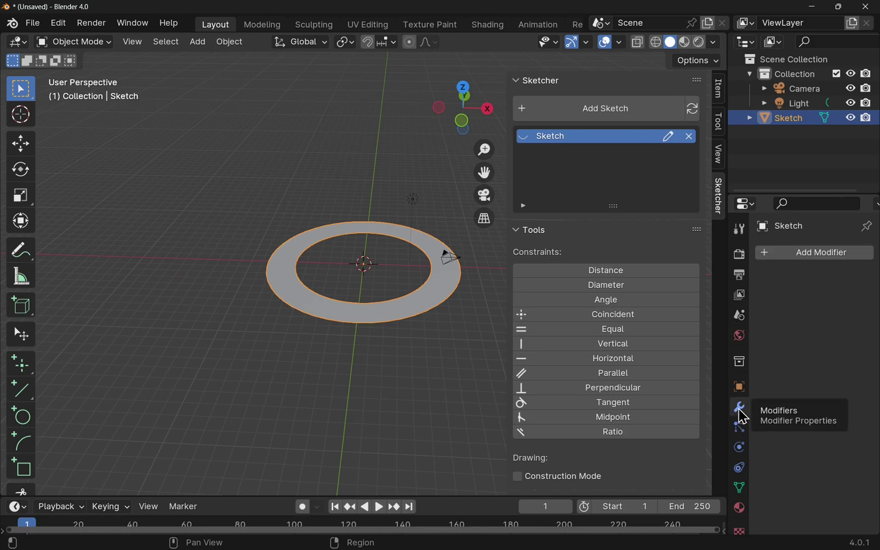
left_click(798, 253)
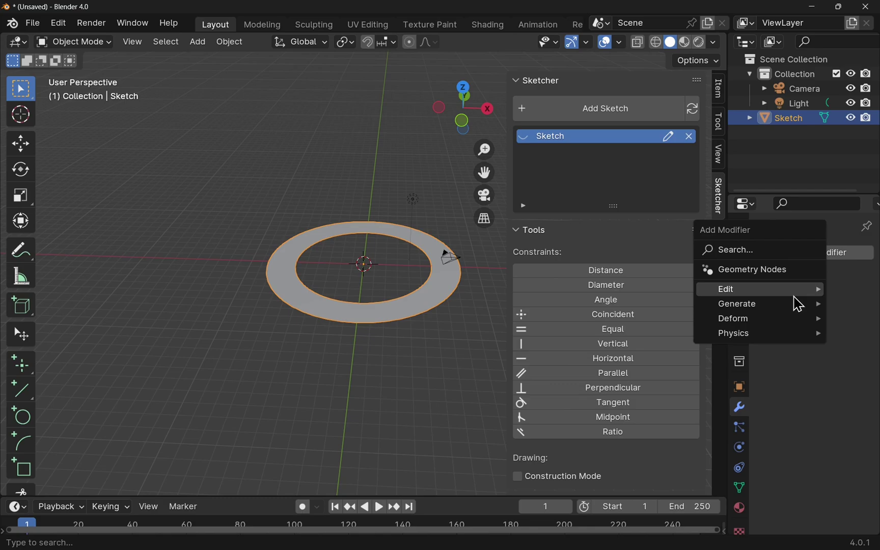
mouse_move(798, 304)
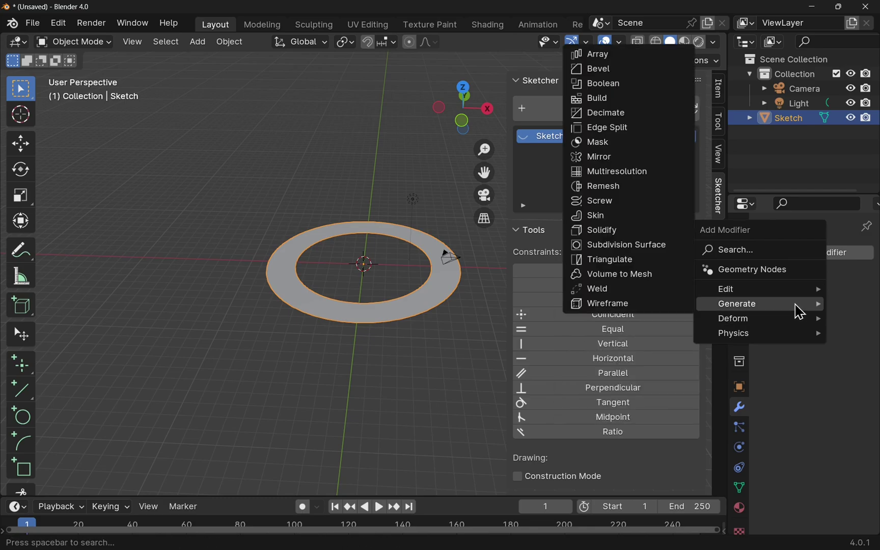
left_click(632, 233)
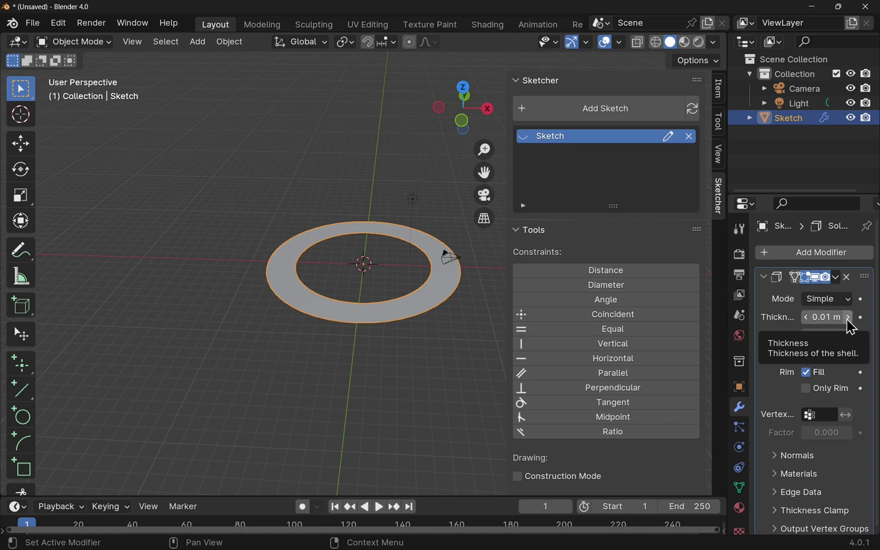
left_click(823, 316)
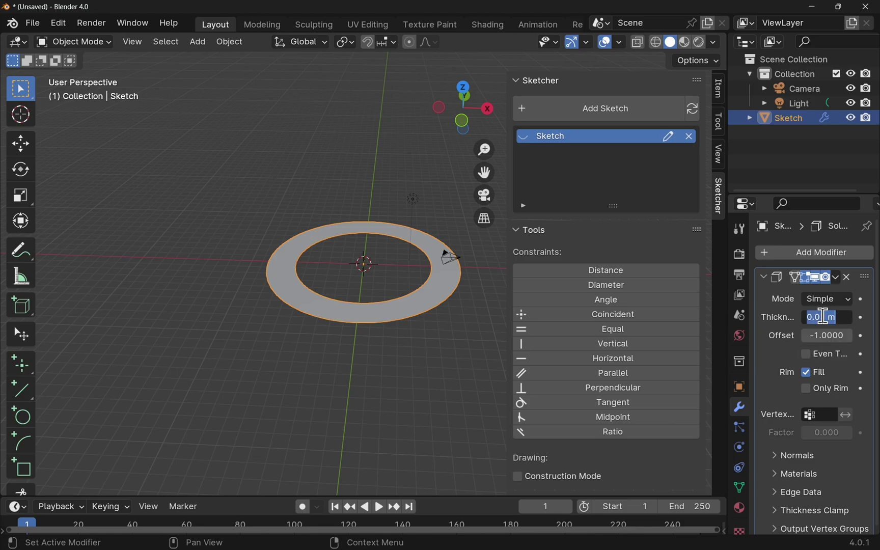
type("2")
key("Return")
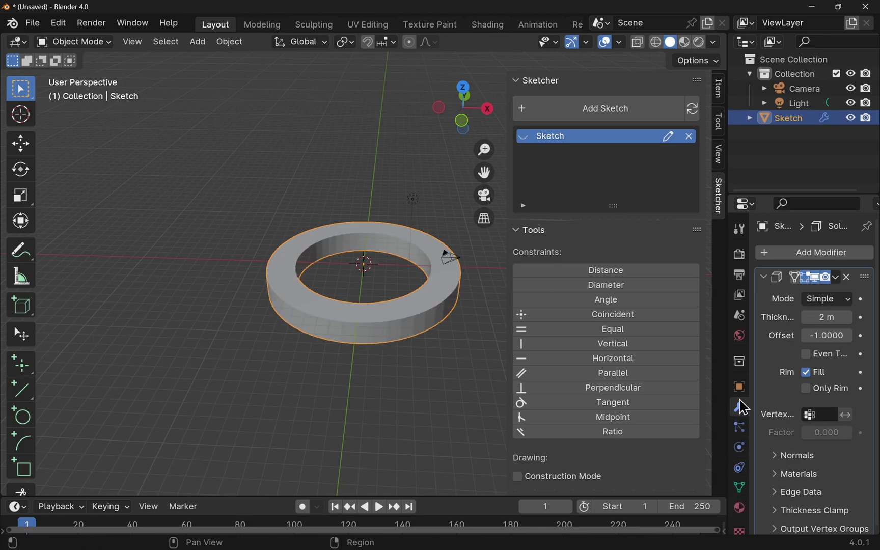
left_click(739, 317)
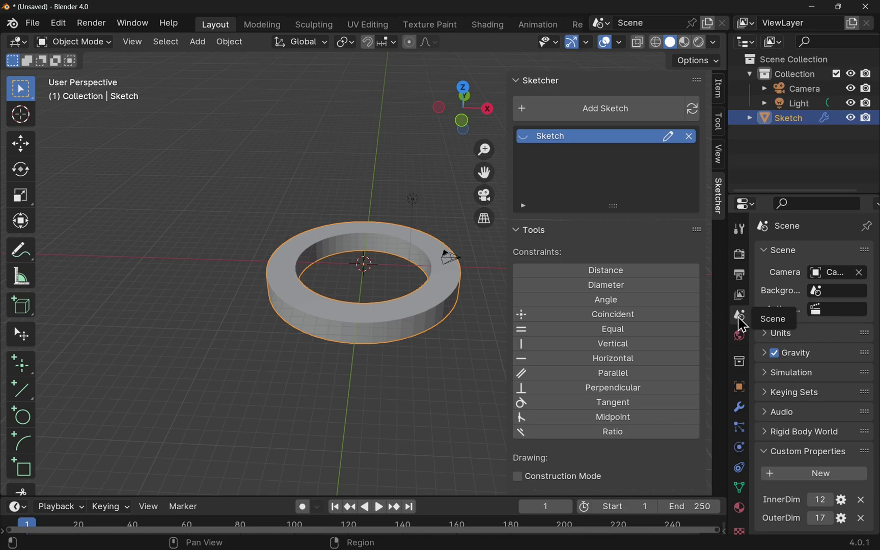
- Raise InnerDim to 15 and OuterDim to 23, then refresh the sketch to regenerate the ring
left_click(830, 500)
left_click(830, 500)
left_click(830, 500)
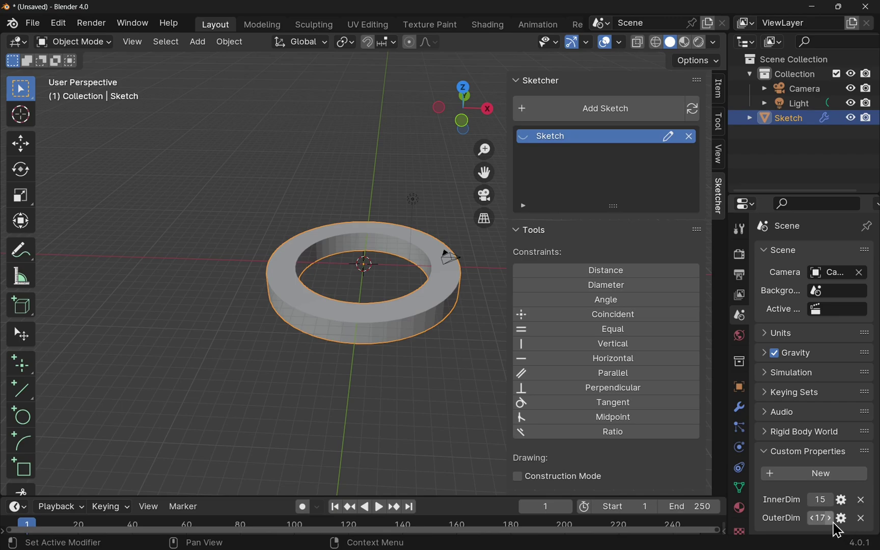
left_click(831, 519)
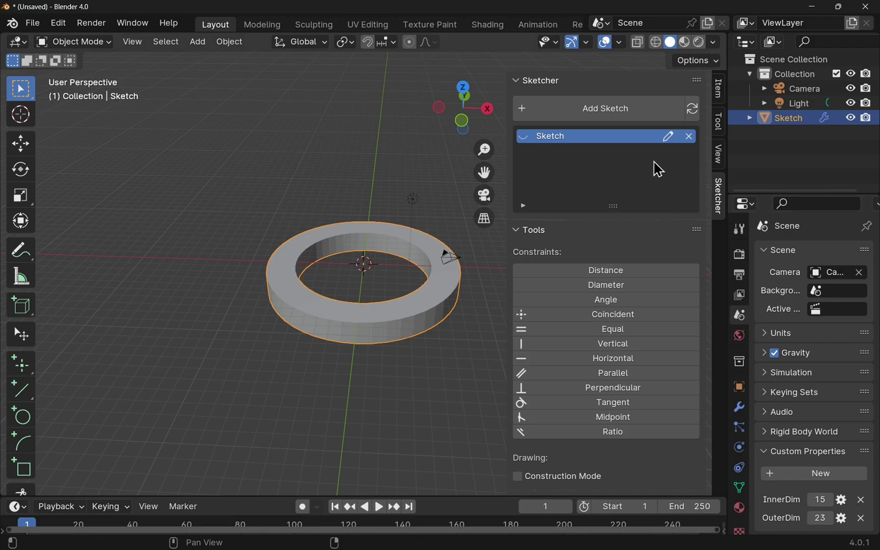
left_click(692, 109)
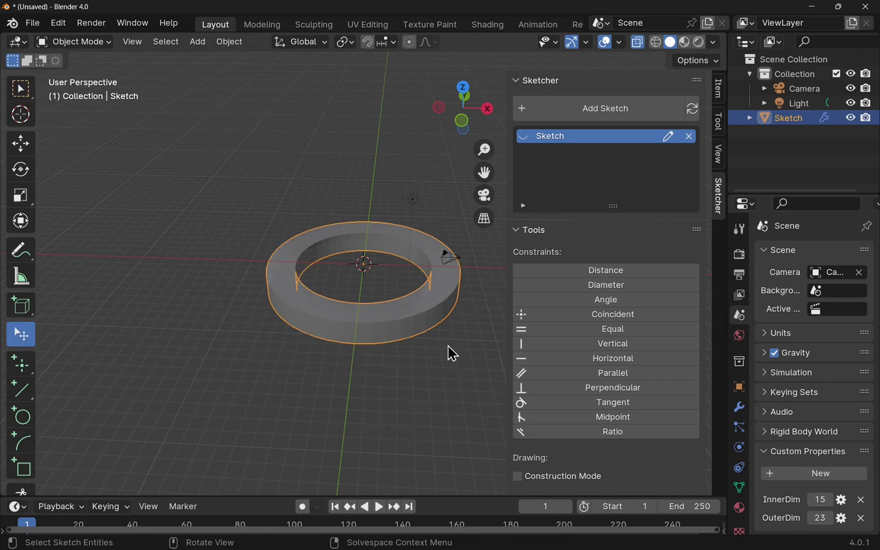
- In the sketch, delete the drivers on the Outer and Inner diameter values
left_click(665, 137)
scroll(601, 313, "down", 5)
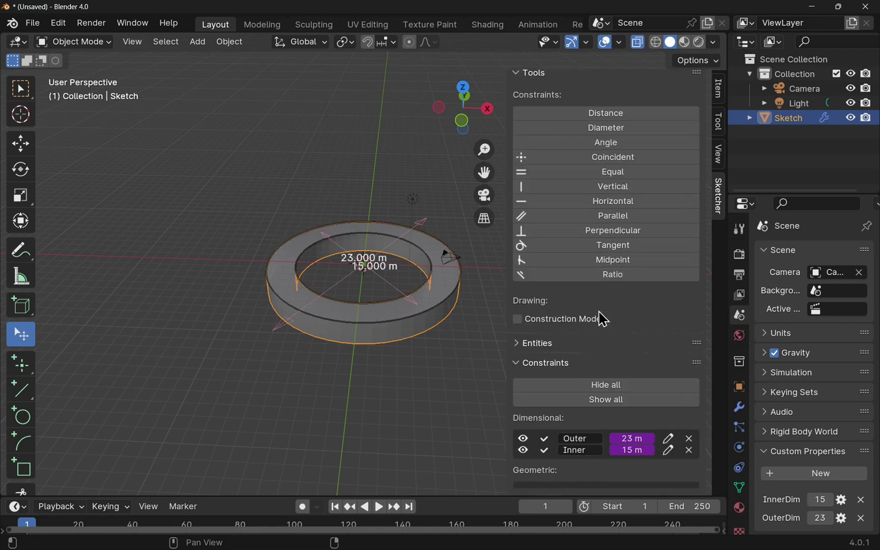
right_click(628, 436)
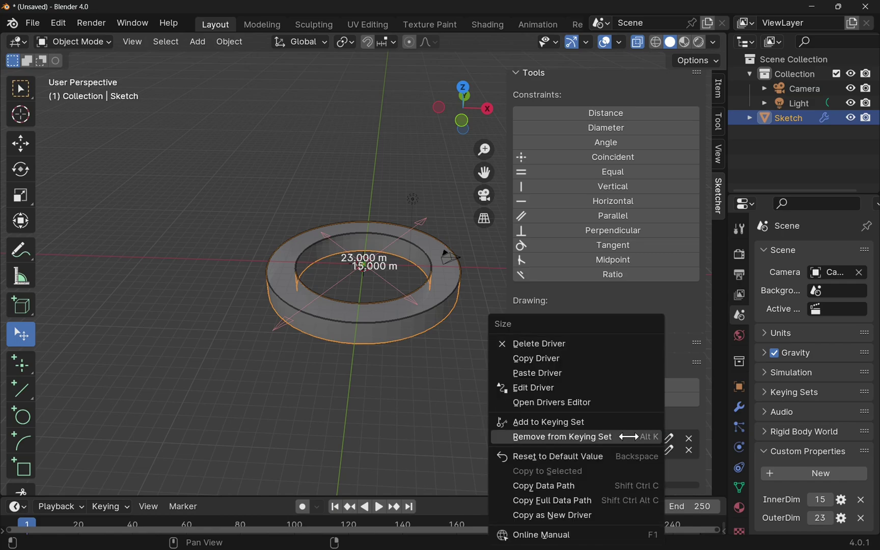
left_click(555, 344)
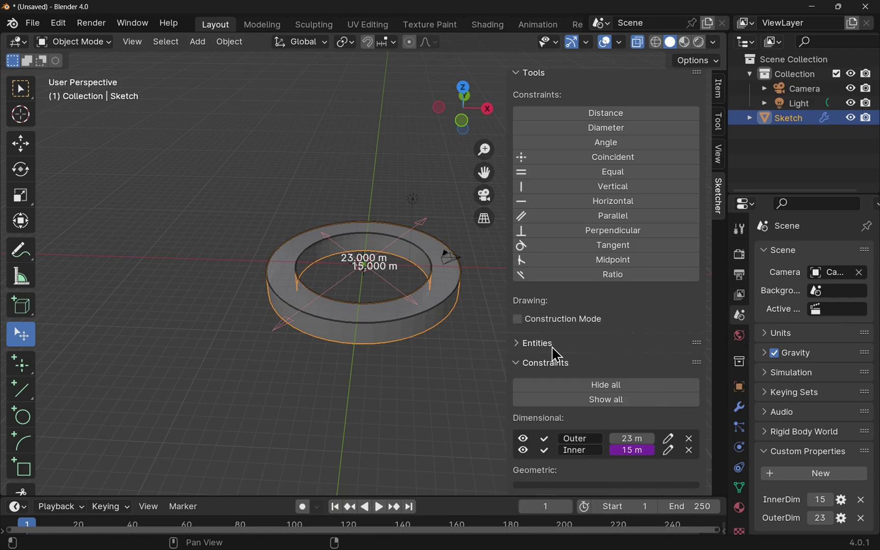
right_click(619, 448)
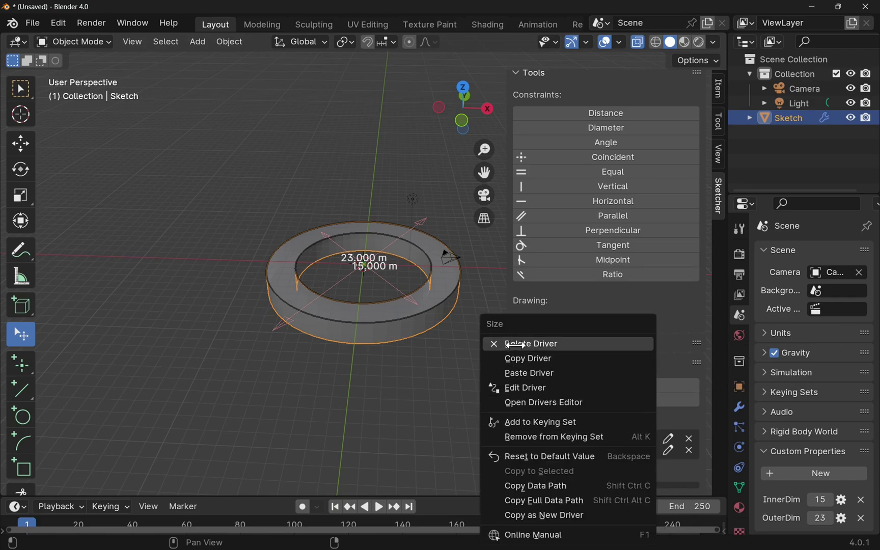
key("Return")
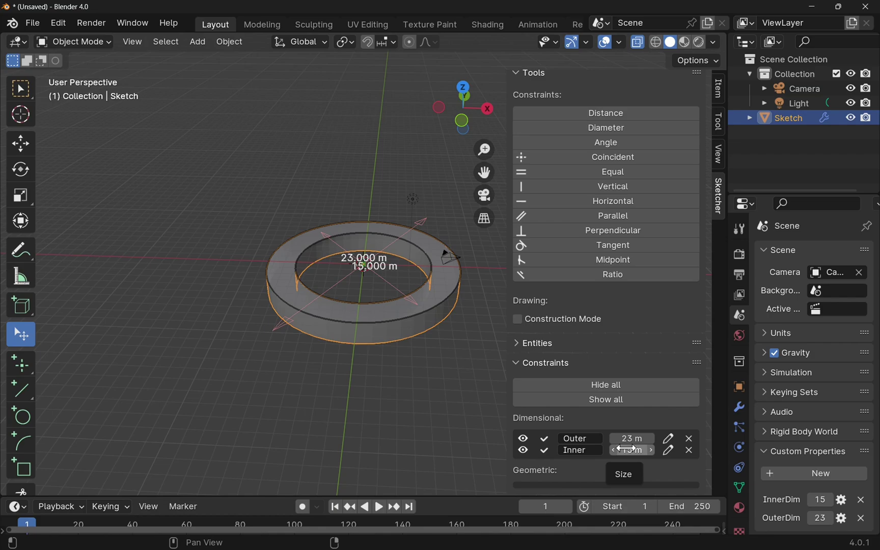
- Nudge the inner diameter to 15.160 m, regenerate the ring mesh, and leave the sketch
mouse_move(622, 450)
left_mouse_down()
mouse_move(636, 450)
mouse_move(629, 450)
left_mouse_up()
scroll(631, 345, "up", 5)
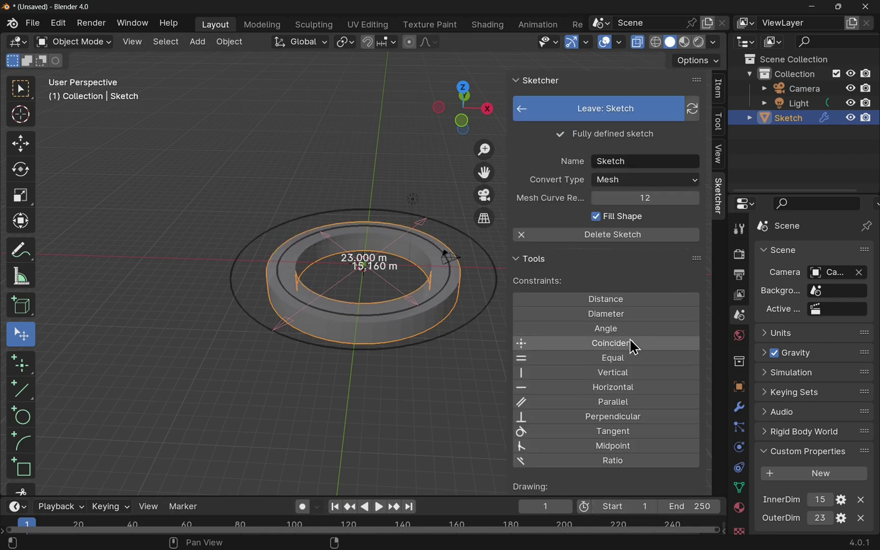
left_click(691, 109)
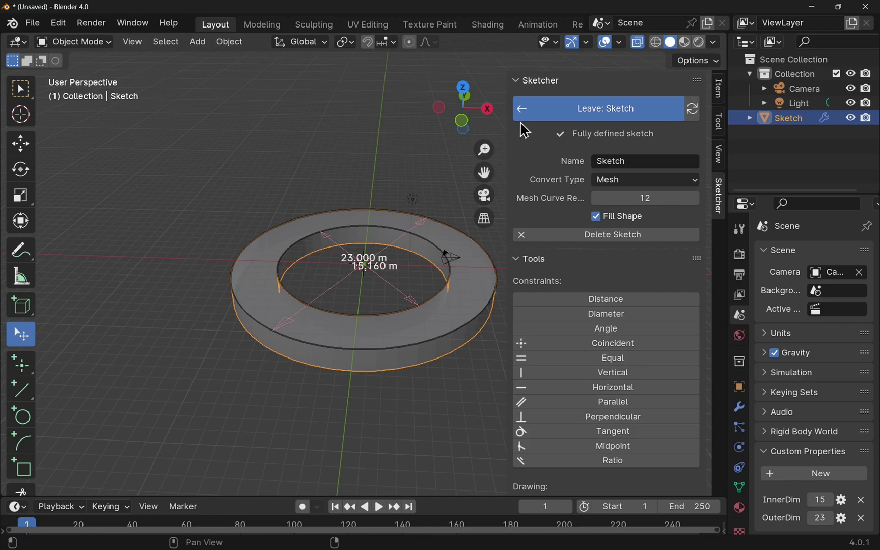
left_click(574, 112)
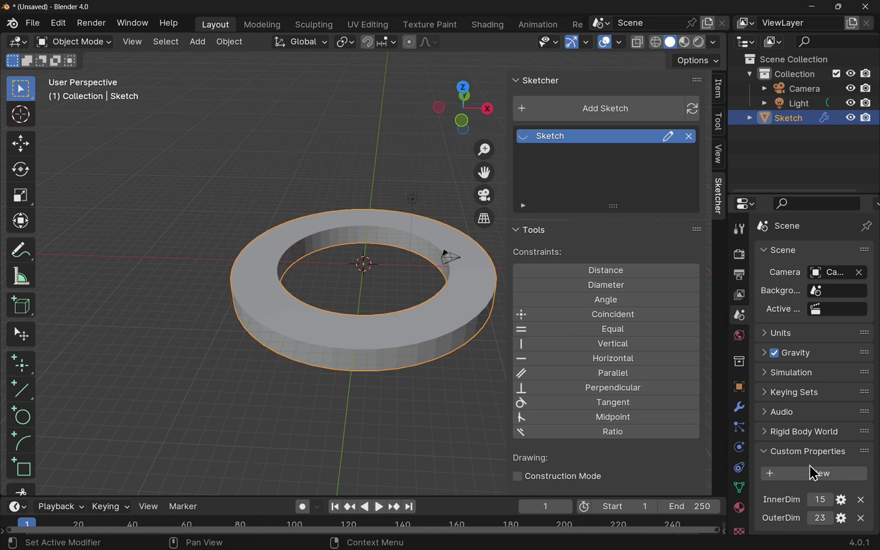
- Show the World properties with their empty Custom Properties panel expanded
left_click(738, 335)
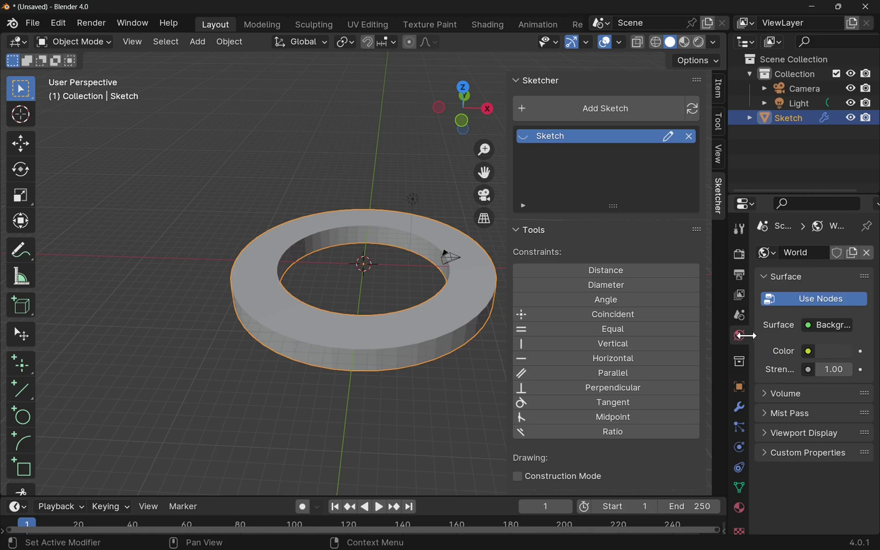
left_click(764, 453)
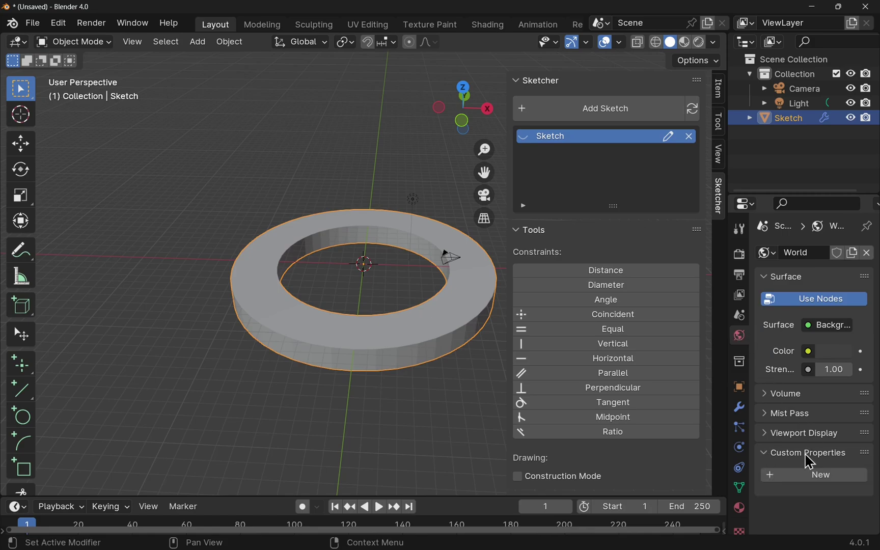